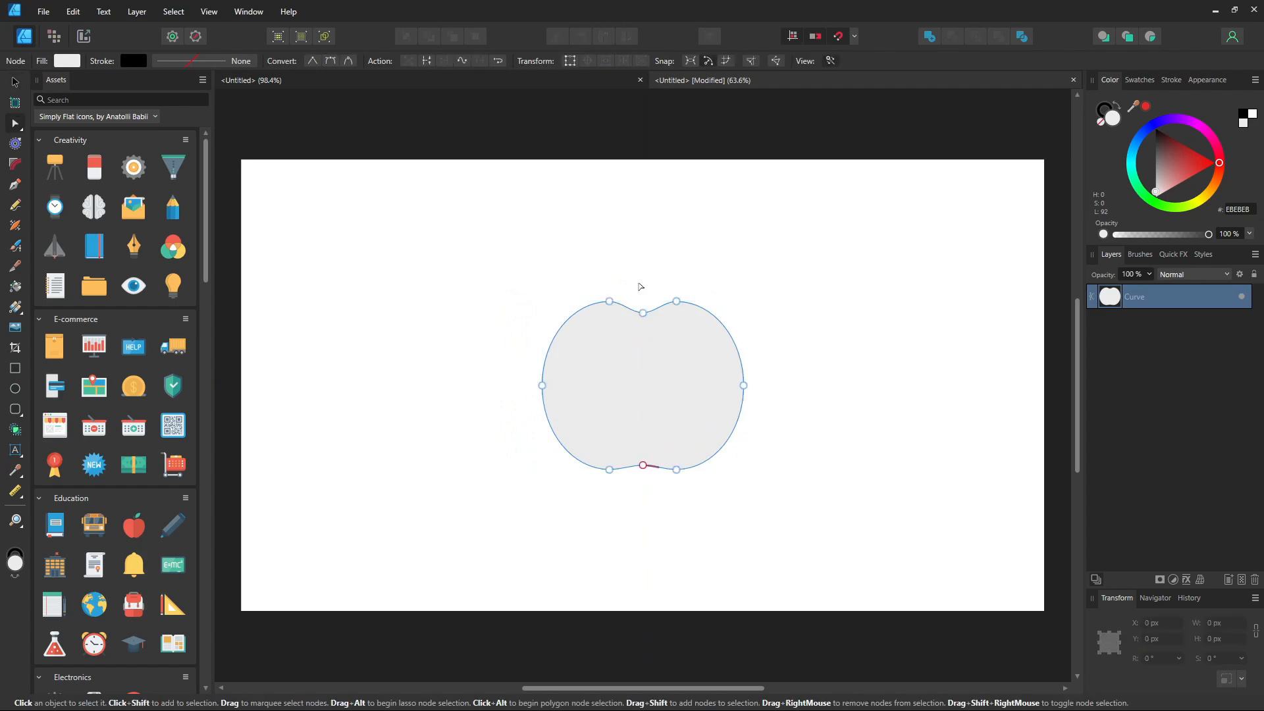
Step: Fill the apple outline shape with red from the apple swatch palette
left_click(898, 349)
left_click(693, 387)
left_click(1138, 79)
left_click(1153, 174)
left_click(885, 376)
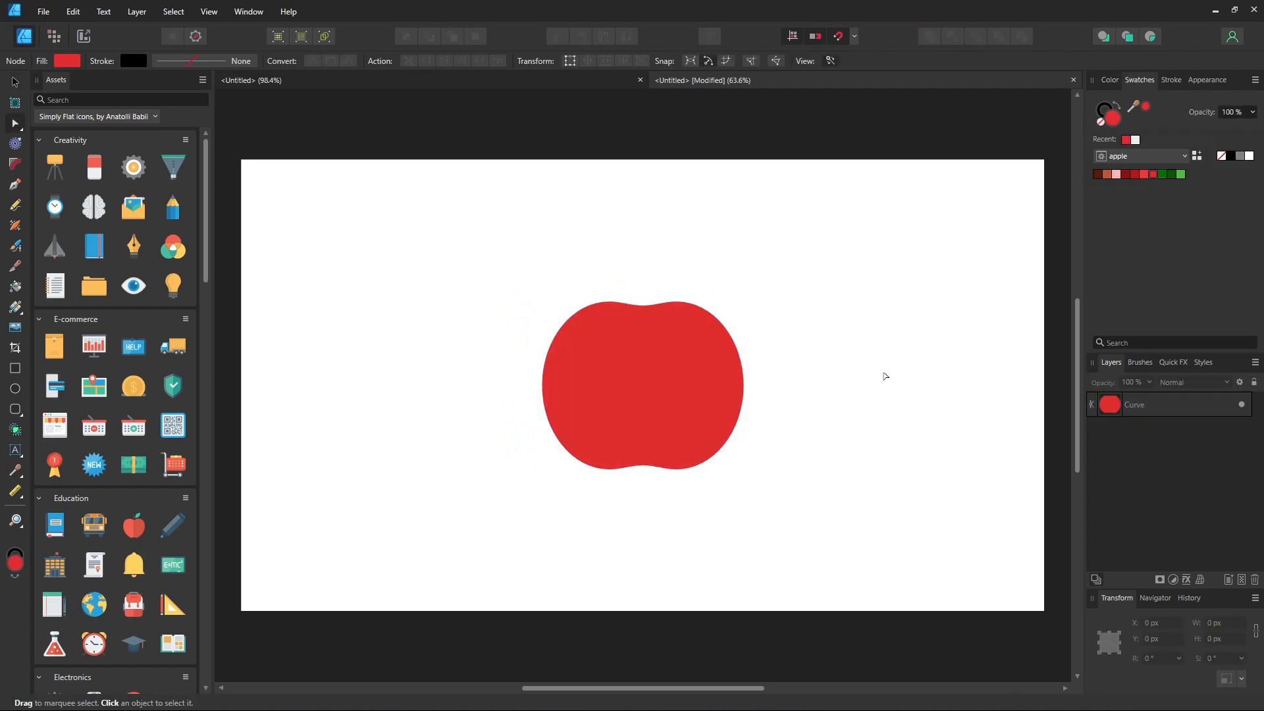
Step: Switch to the Pixel persona and add a new pixel layer clipped inside the apple shape
left_click(54, 36)
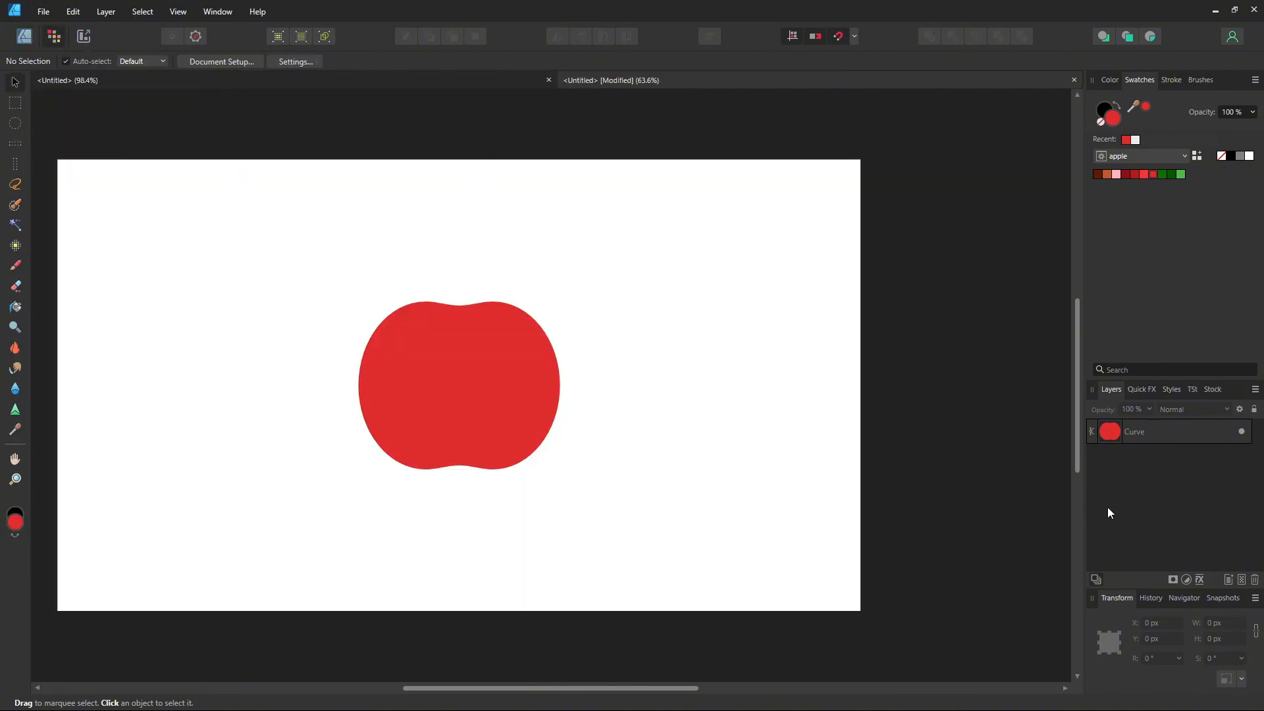
left_click(1242, 580)
left_click_drag(1172, 431, 1187, 452)
Step: Choose a textured brush and paint darker red shading across the lower half of the apple
left_click(1199, 79)
left_click(1172, 99)
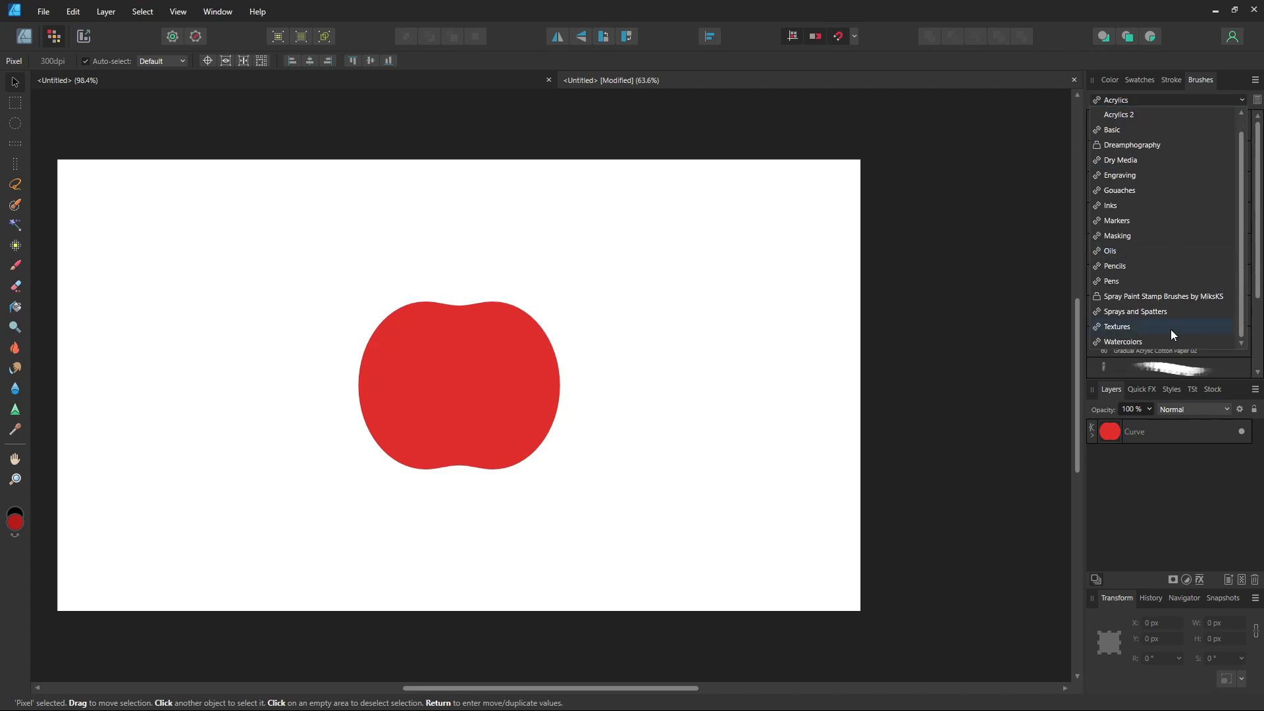
left_click(1171, 329)
left_click(1125, 124)
mouse_move(544, 491)
left_mouse_down()
mouse_move(549, 457)
mouse_move(519, 500)
mouse_move(567, 436)
mouse_move(487, 495)
mouse_move(550, 463)
mouse_move(591, 356)
mouse_move(547, 457)
mouse_move(396, 501)
mouse_move(327, 462)
mouse_move(411, 479)
mouse_move(557, 412)
mouse_move(553, 276)
mouse_move(491, 261)
mouse_move(556, 269)
mouse_move(419, 260)
mouse_move(307, 332)
mouse_move(341, 462)
mouse_move(310, 406)
mouse_move(412, 258)
mouse_move(374, 266)
mouse_move(529, 246)
mouse_move(569, 329)
mouse_move(402, 477)
mouse_move(402, 452)
left_mouse_up()
Step: Pick a lighter red swatch and paint a highlight on the upper left of the apple
left_click(1146, 82)
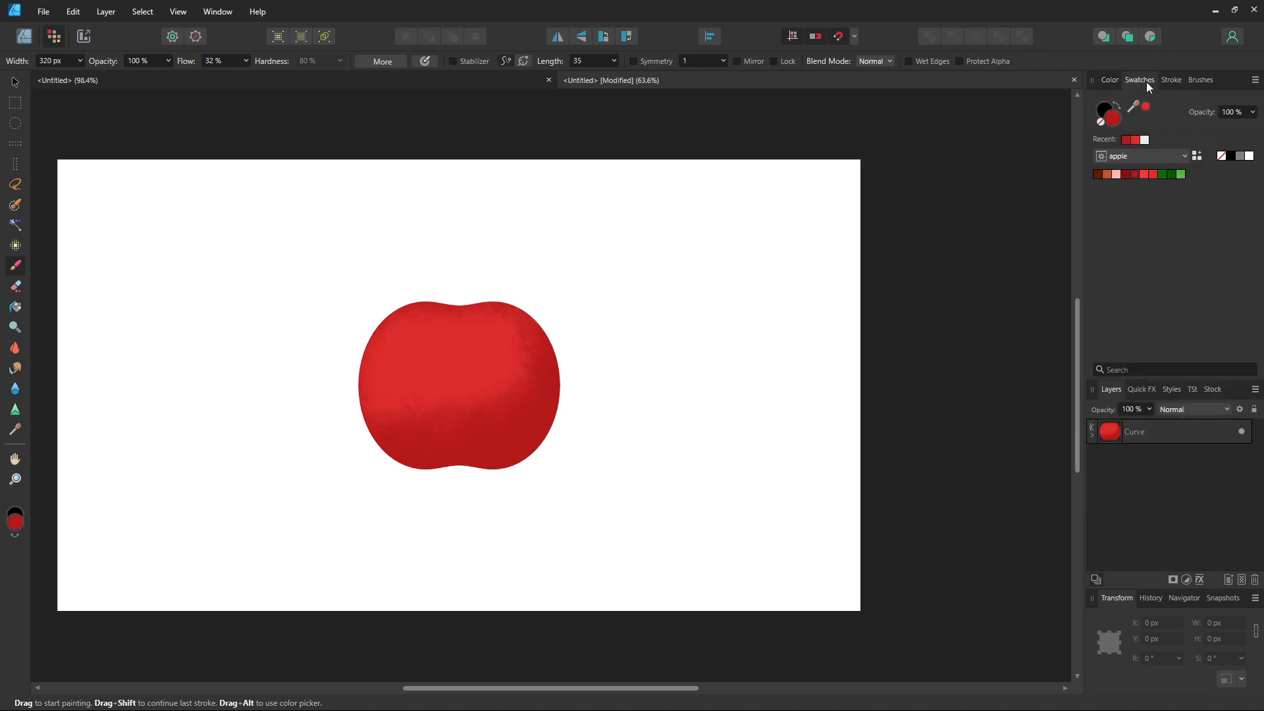
left_click(1143, 174)
mouse_move(417, 359)
left_mouse_down()
mouse_move(451, 339)
mouse_move(447, 355)
mouse_move(442, 310)
left_mouse_up()
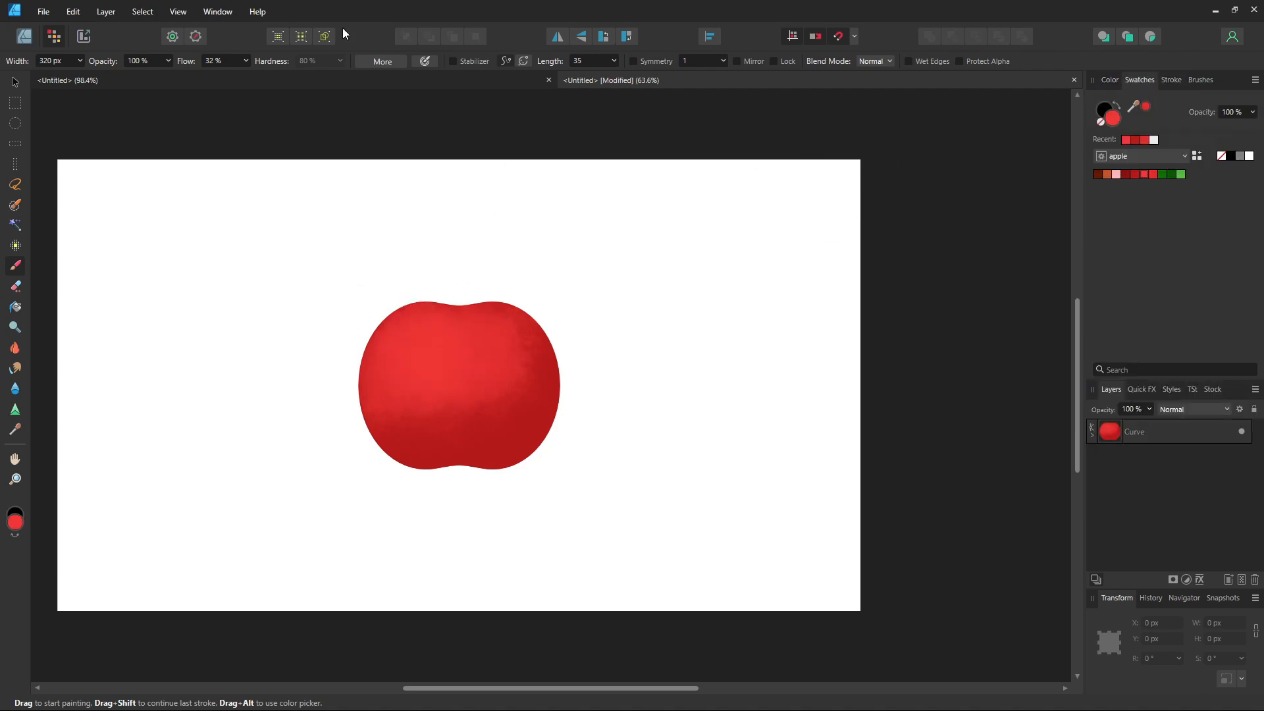
Step: Set the brush width to 200 px and paint lighter red and pale pink highlights across the upper apple
left_click(1111, 84)
left_click(56, 62)
type("1")
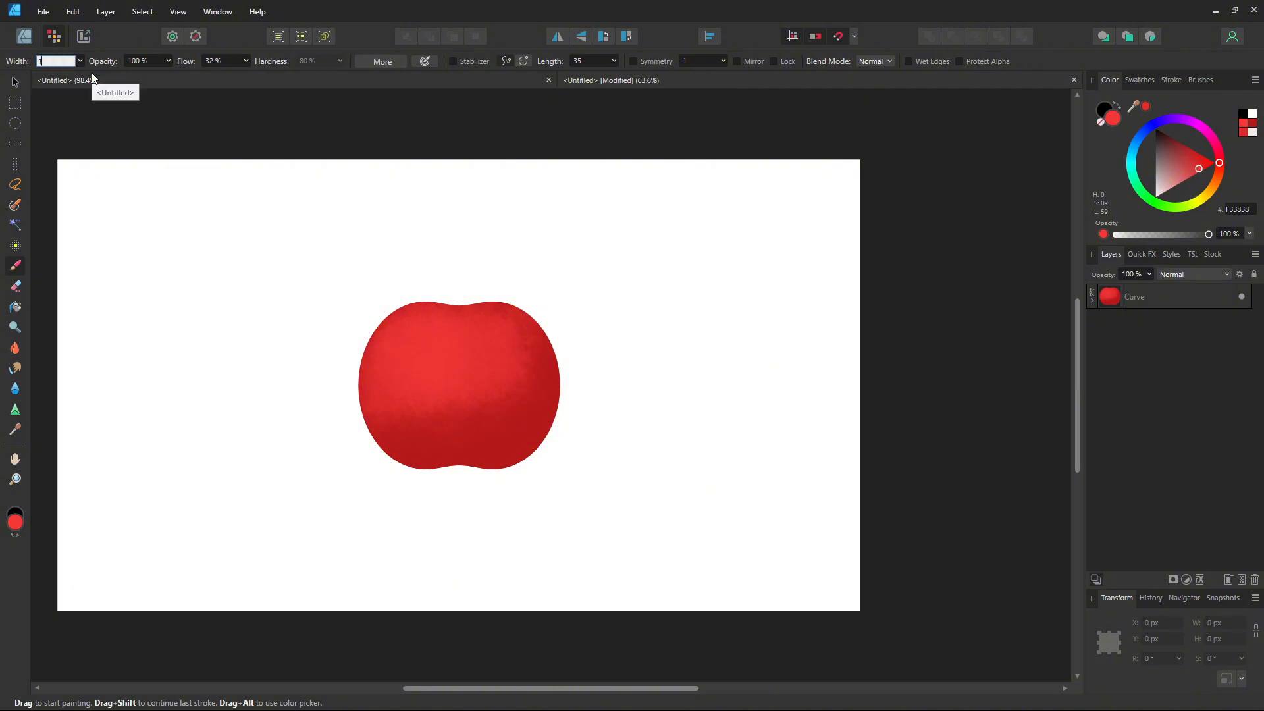
key("Return")
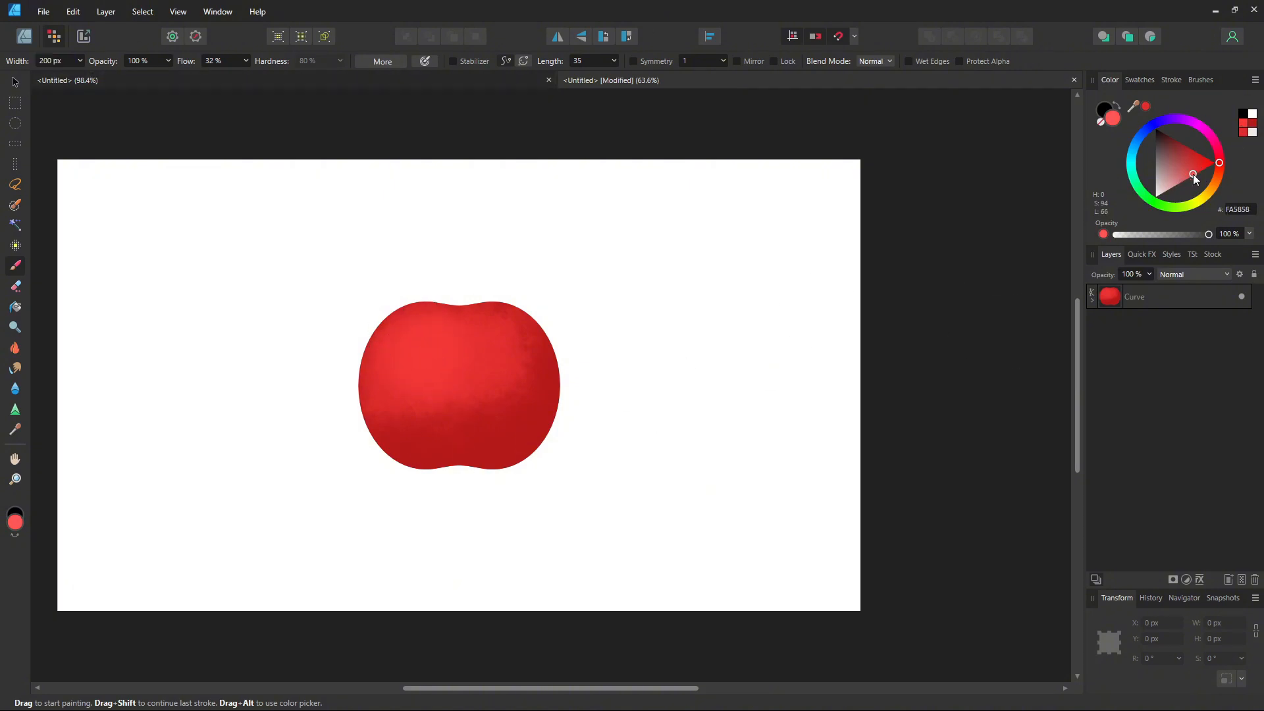
mouse_move(386, 314)
left_mouse_down()
mouse_move(425, 351)
mouse_move(470, 337)
mouse_move(413, 348)
mouse_move(408, 361)
mouse_move(482, 340)
mouse_move(409, 382)
left_mouse_up()
left_click(1139, 79)
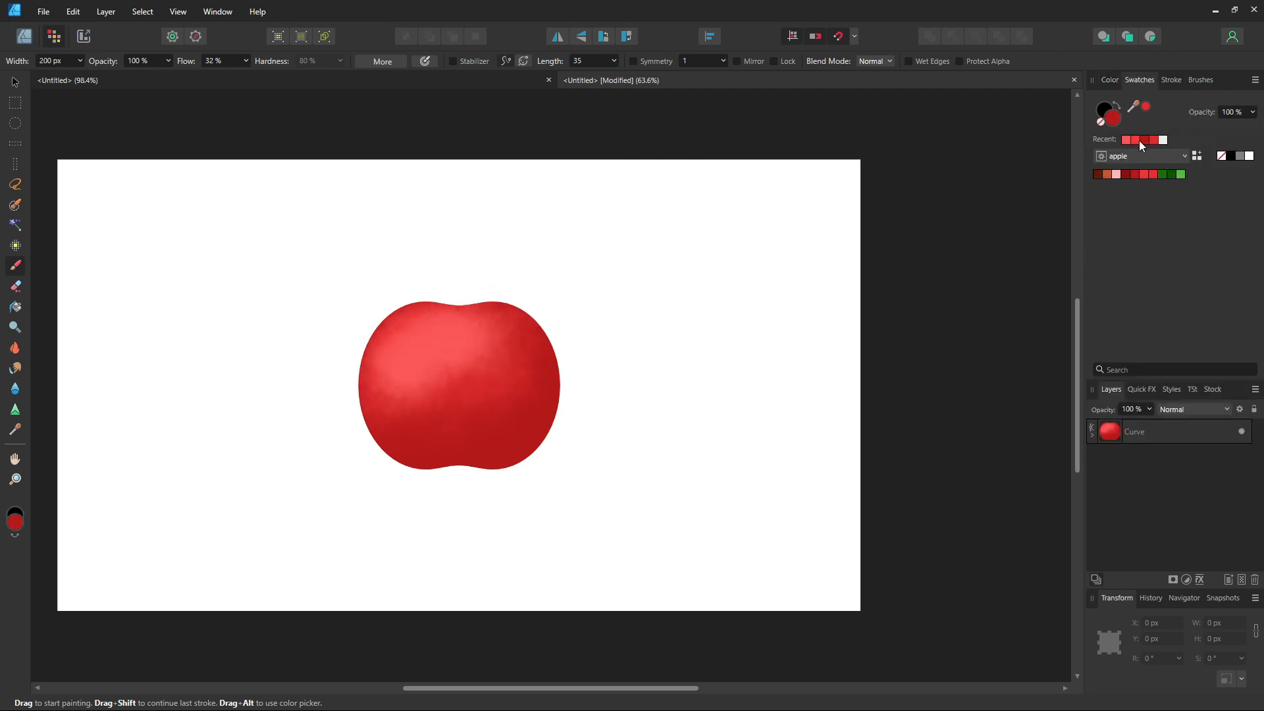
mouse_move(485, 327)
left_mouse_down()
mouse_move(439, 381)
mouse_move(396, 388)
mouse_move(476, 360)
mouse_move(457, 393)
mouse_move(508, 336)
mouse_move(454, 320)
left_mouse_up()
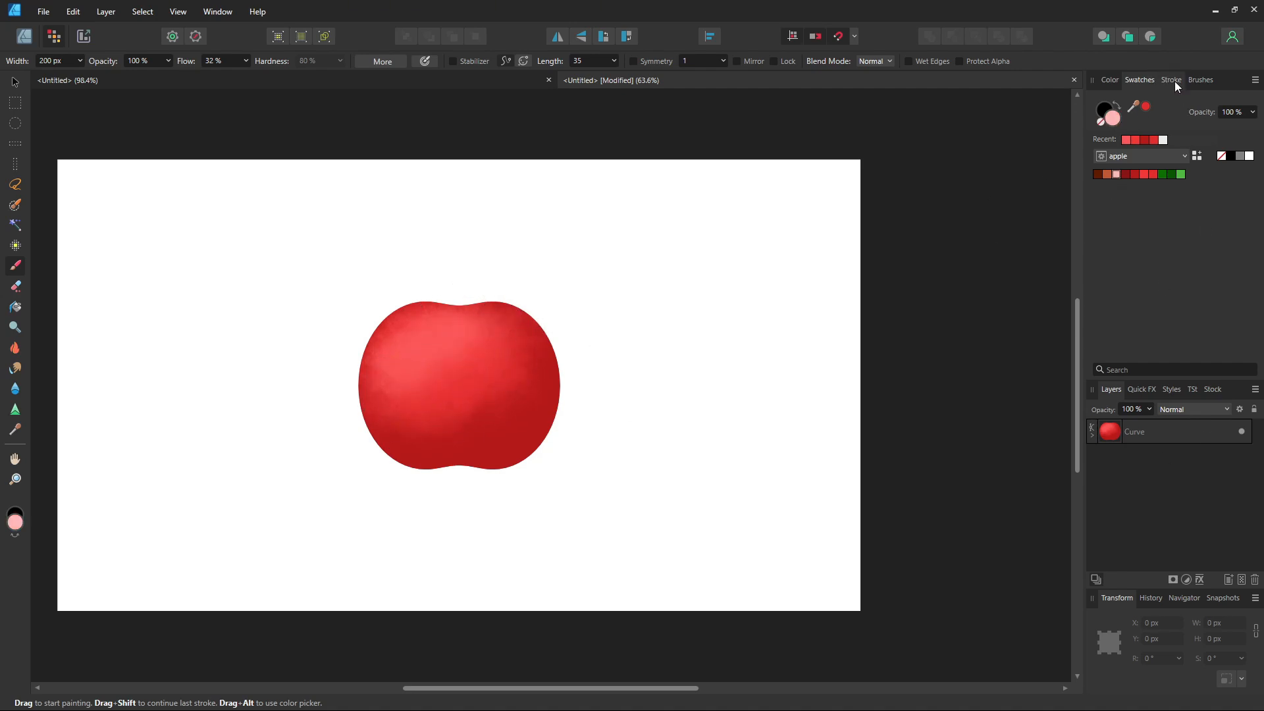
Step: Add another clipped pixel layer and paint a glossy pink highlight on the upper left using the Matte Acrylic 02 brush
left_click(1159, 434)
left_click(1241, 579)
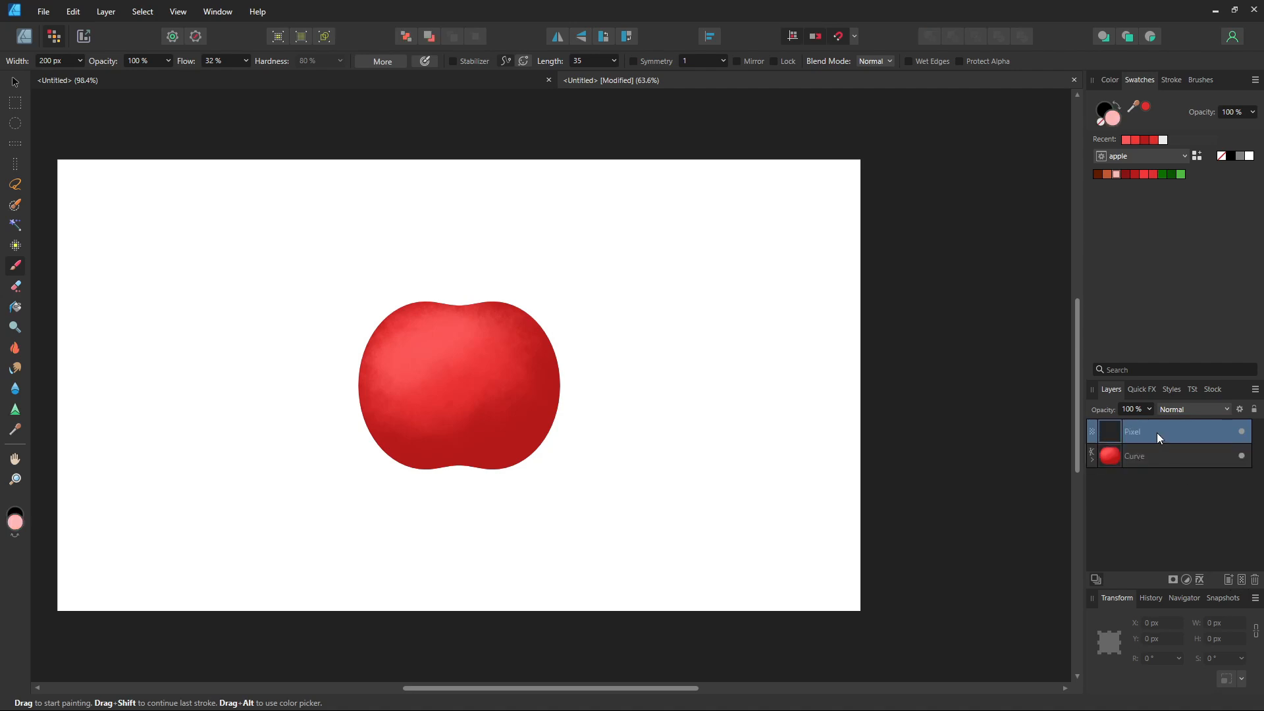
left_click_drag(1156, 432, 1150, 456)
left_click(1200, 80)
left_click(1168, 310)
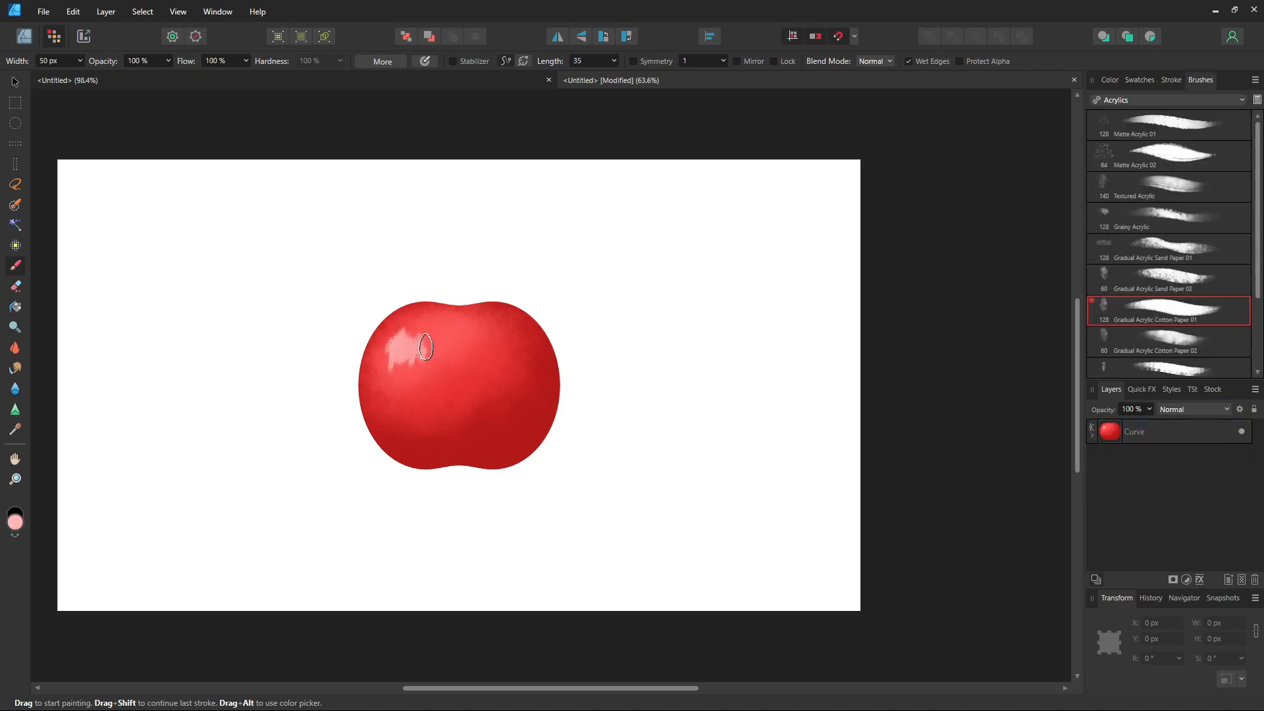
left_click(1164, 156)
Step: Add a further clipped pixel layer, pick dark red, and paint texture strokes on the apple's left side
left_click(1110, 79)
left_click(1241, 579)
left_click_drag(1156, 297, 1158, 317)
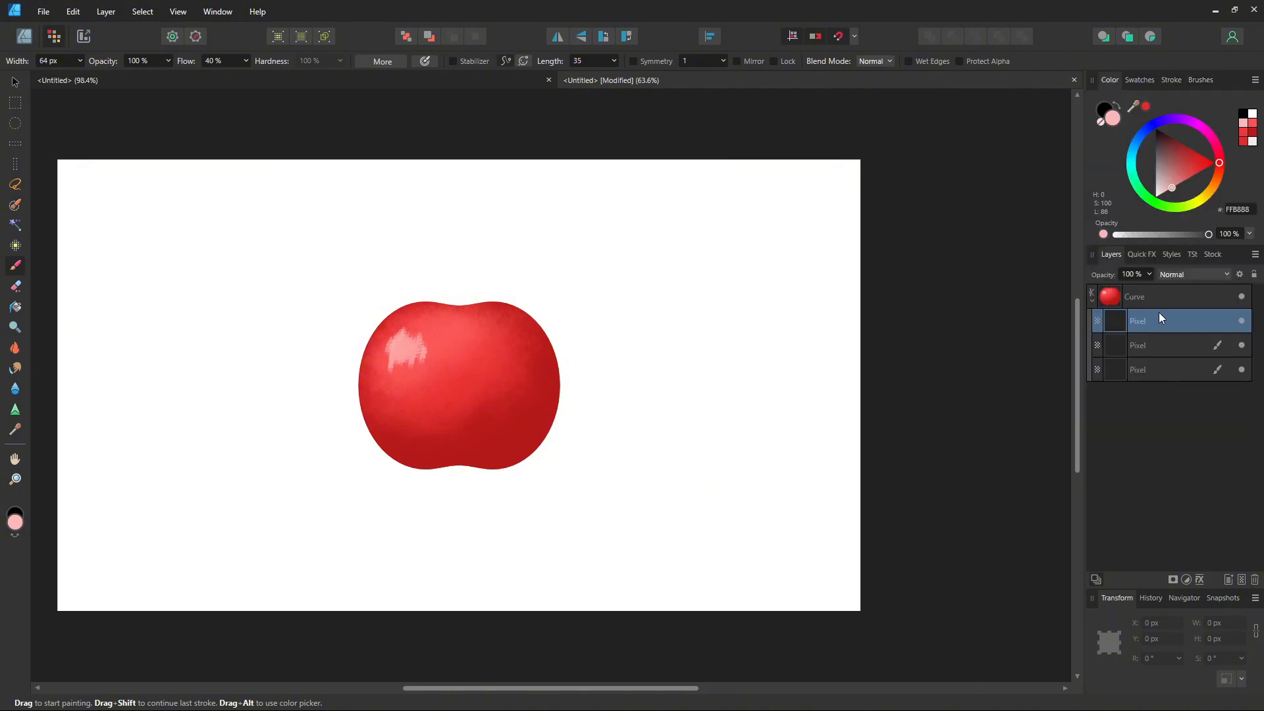
left_click(1252, 134)
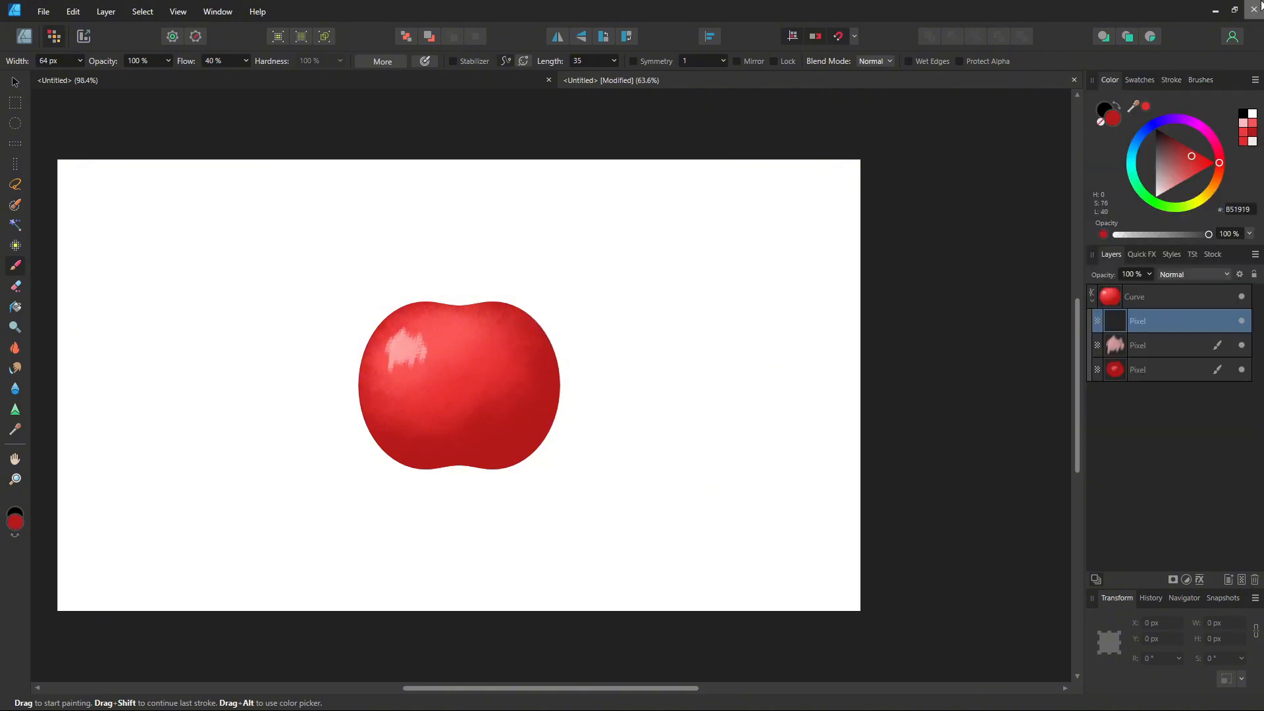
left_click(1200, 80)
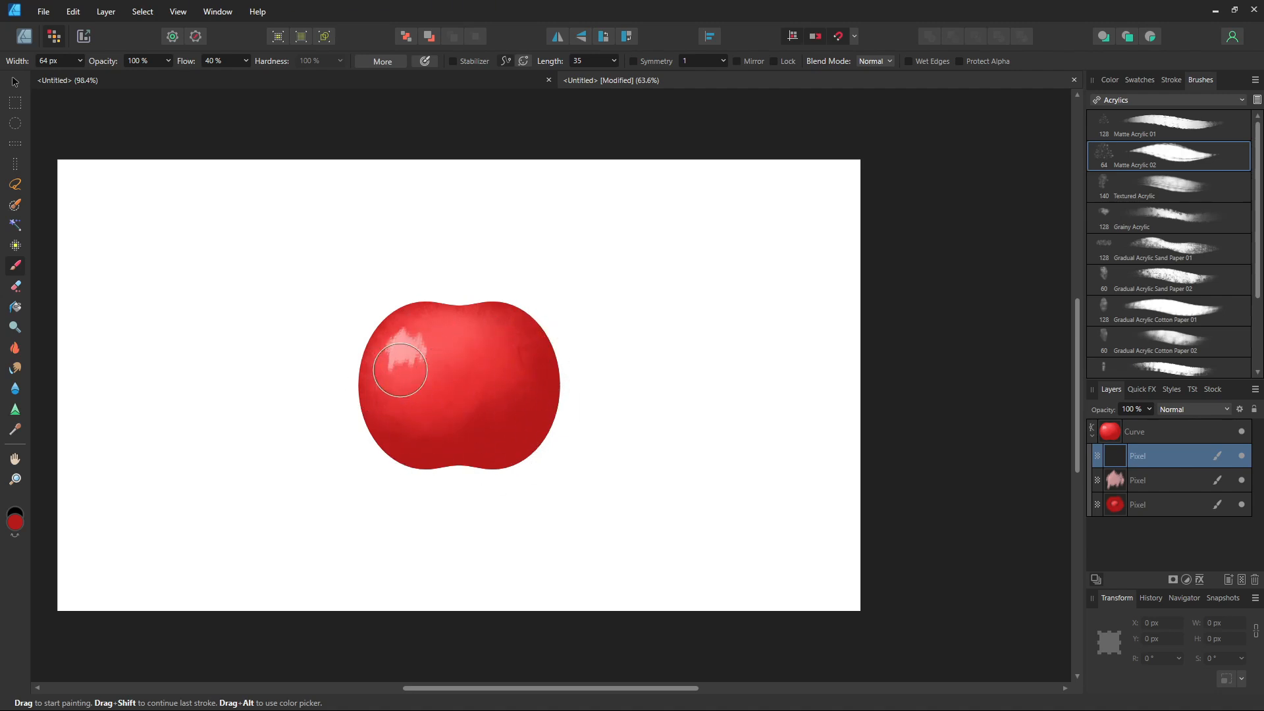
left_click_drag(400, 370, 423, 331)
Step: Pick pale pink, paint fine streak highlights across the apple, and undo the last two strokes
left_click(1110, 80)
left_click(1244, 123)
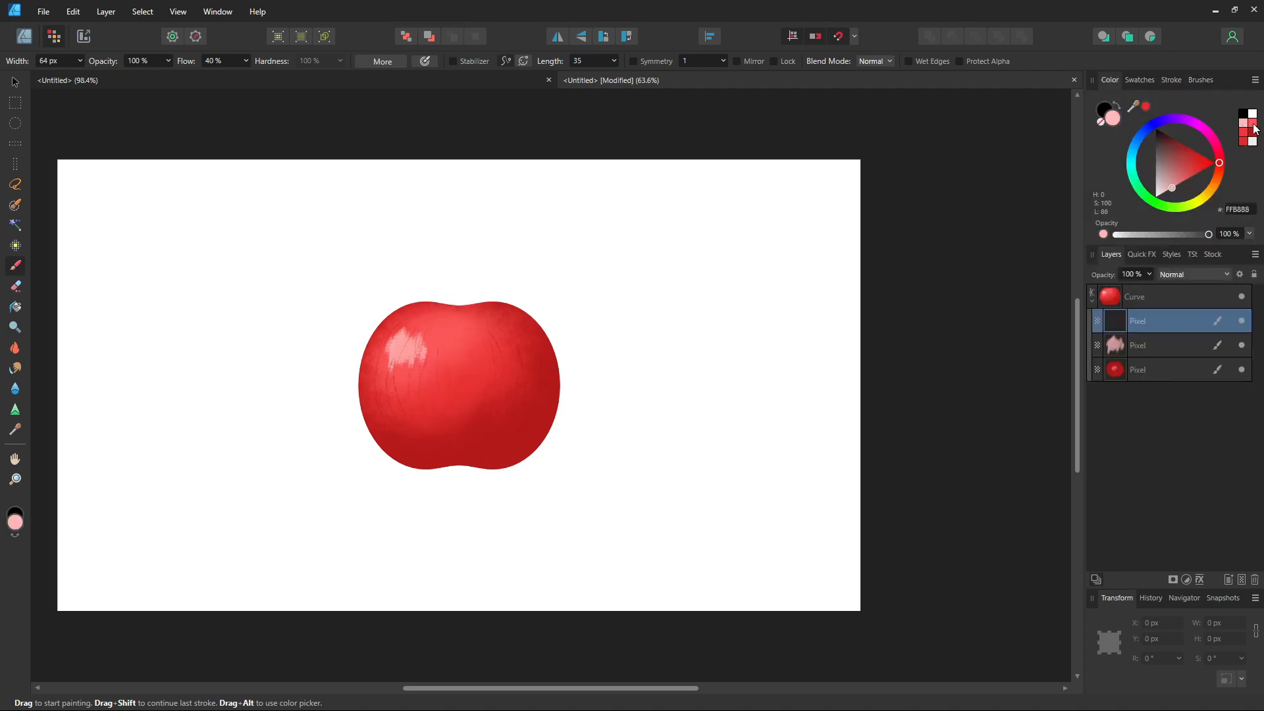
left_click_drag(524, 324, 526, 341)
mouse_move(516, 408)
left_mouse_down()
mouse_move(502, 437)
mouse_move(505, 417)
mouse_move(411, 441)
left_mouse_up()
mouse_move(385, 371)
left_mouse_down()
mouse_move(405, 425)
mouse_move(415, 376)
mouse_move(401, 314)
mouse_move(382, 402)
left_mouse_up()
left_click_drag(462, 324, 475, 334)
left_click(524, 321)
key("ctrl+z")
key("ctrl+z")
Step: Return to the Designer persona and draw a bent stem outline above the apple with the Pen tool
left_click(25, 37)
key("p")
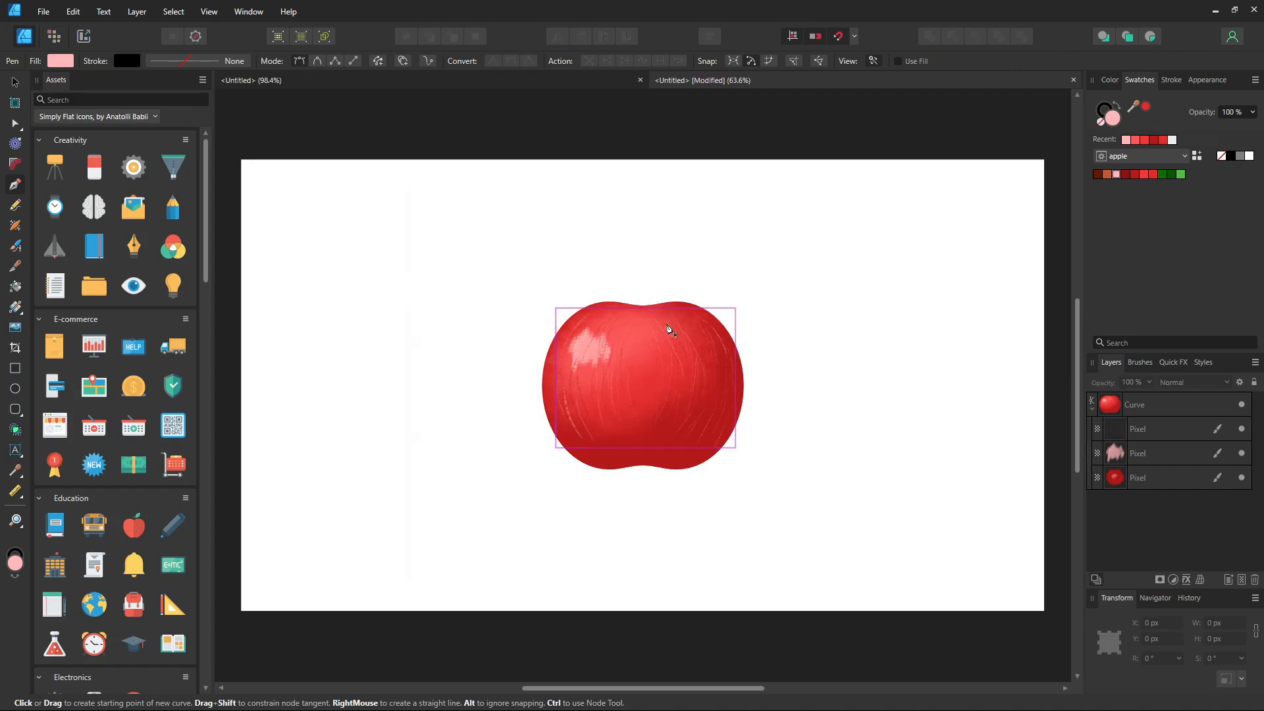
left_click(634, 302)
left_click(651, 268)
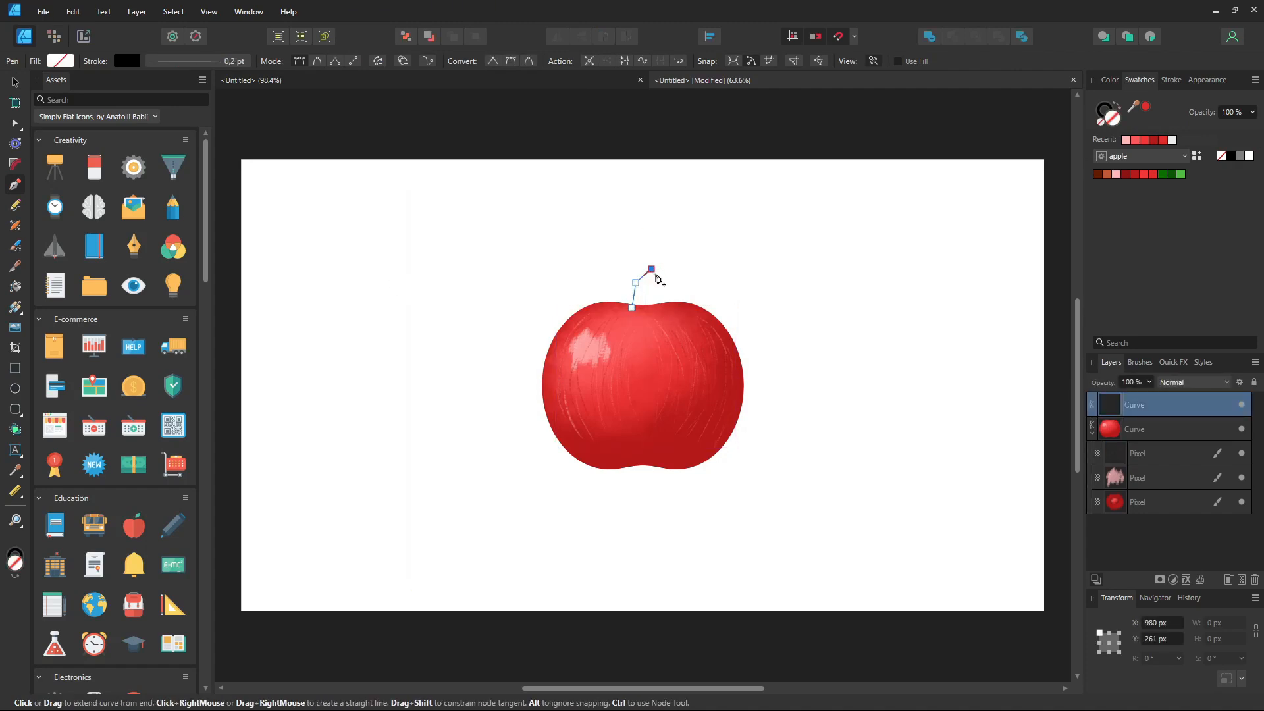
left_click(656, 273)
left_click(642, 285)
left_click(643, 308)
left_click(631, 307)
left_click(15, 82)
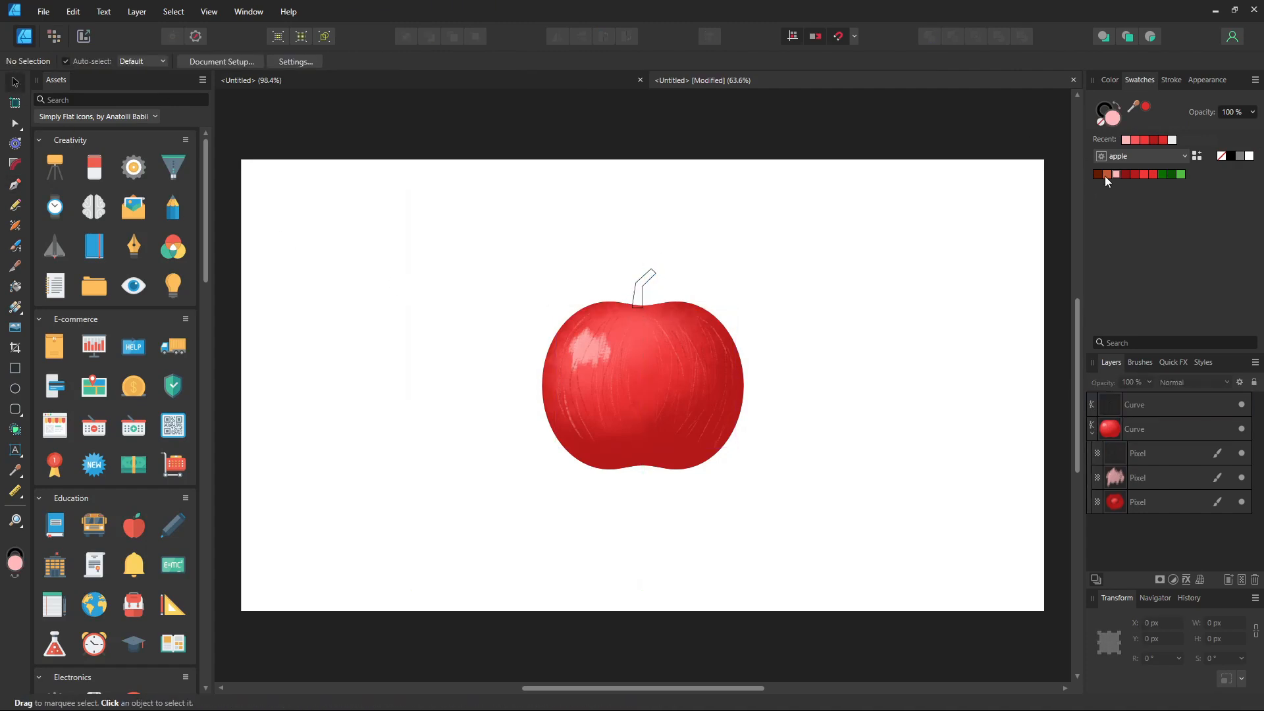
Step: Move the stem slightly right and fill it with dark red
left_click(1097, 177)
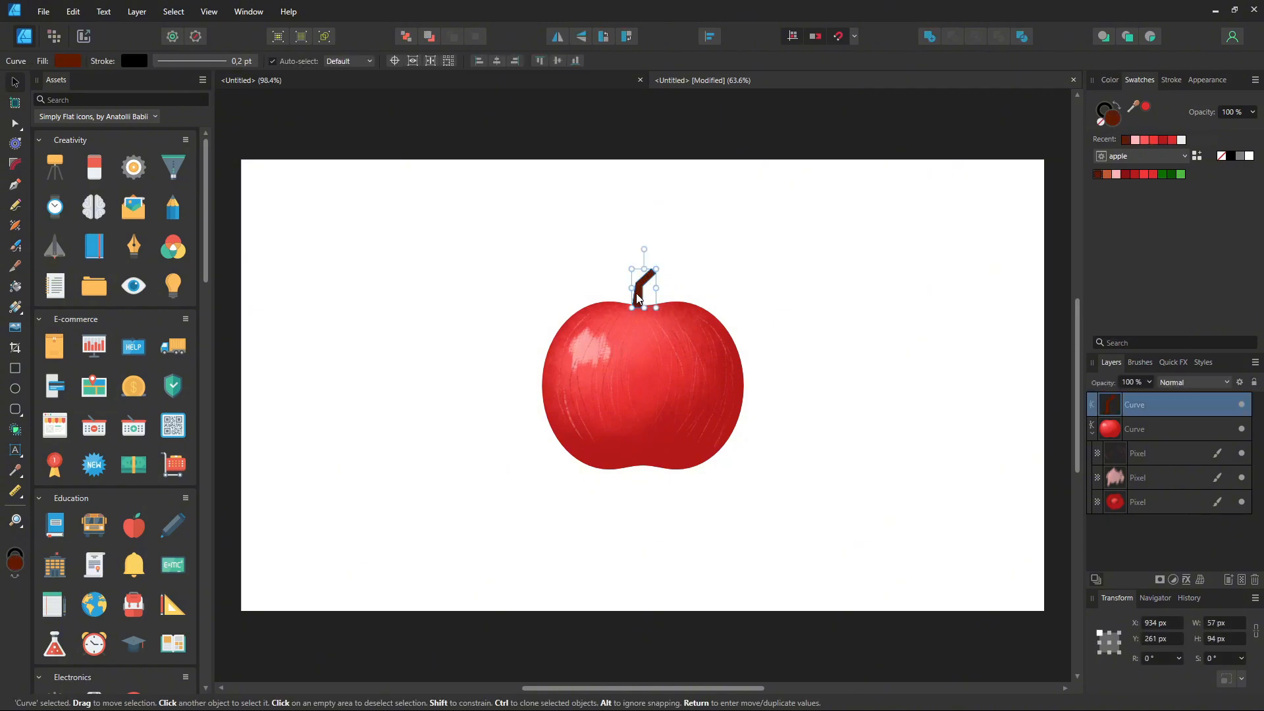
left_click_drag(635, 295, 650, 295)
left_click(1125, 174)
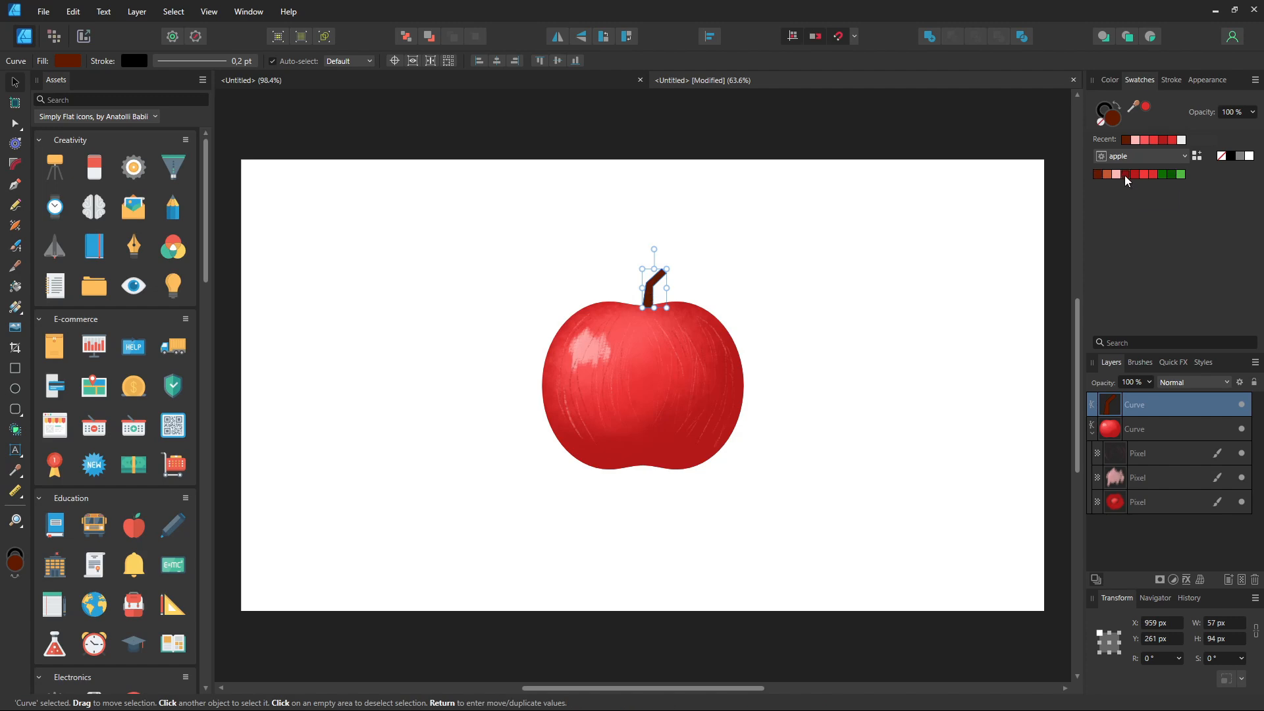
Step: Send the stem to the back and nudge it down into the apple top
key("ctrl+shift+bracketleft")
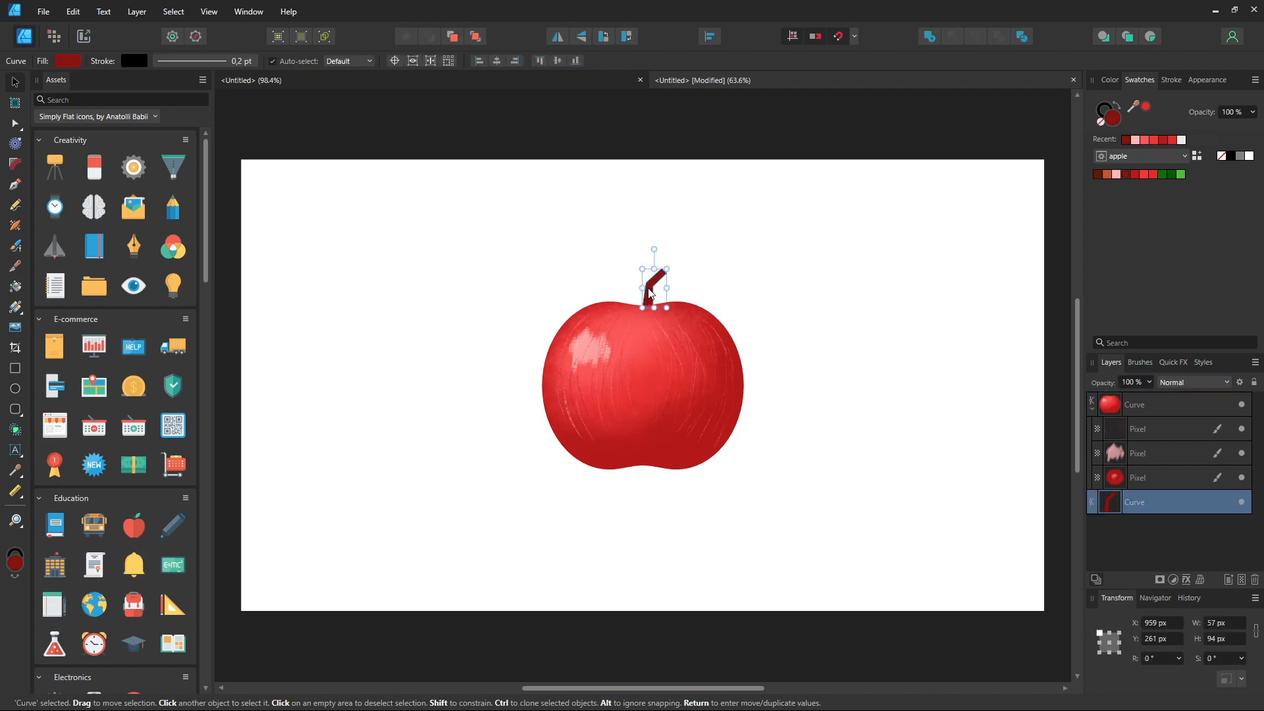
left_click_drag(646, 291, 644, 296)
left_click(826, 381)
Step: Draw a small brownish-orange ellipse, about 22 by 14 px, as the cut end on top of the stem
left_click(650, 283)
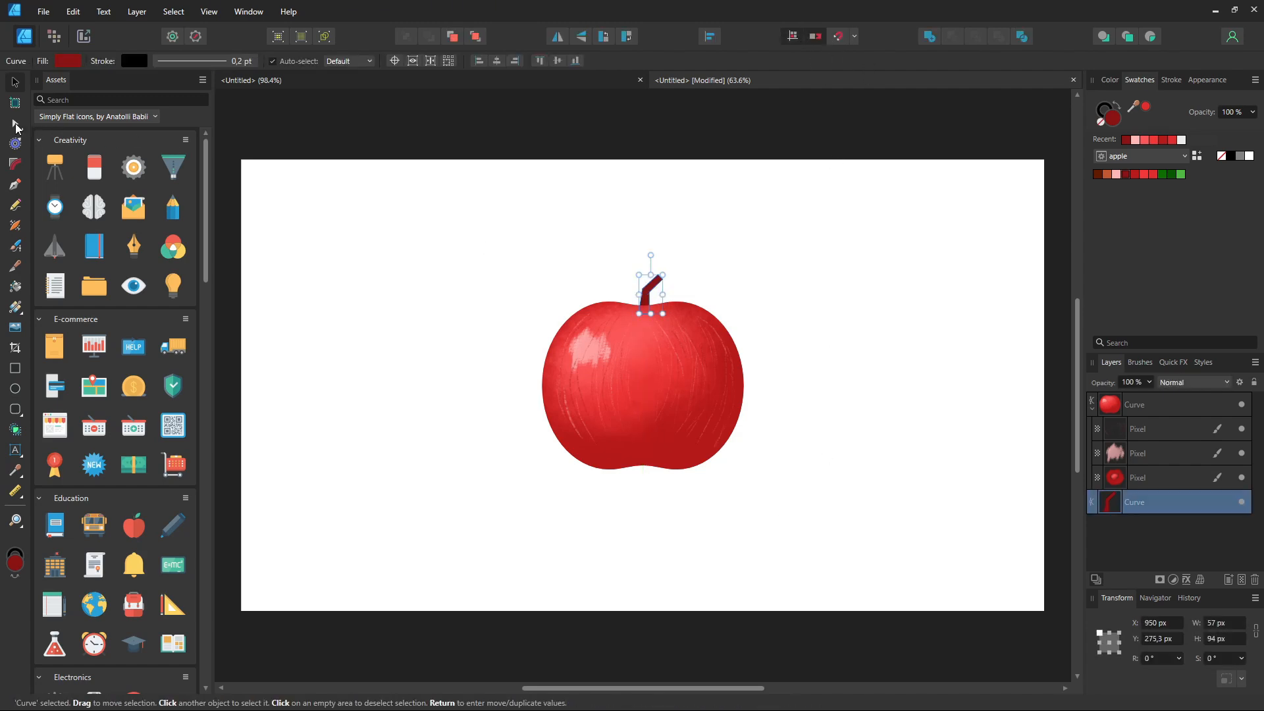
left_click(16, 125)
left_click(856, 287)
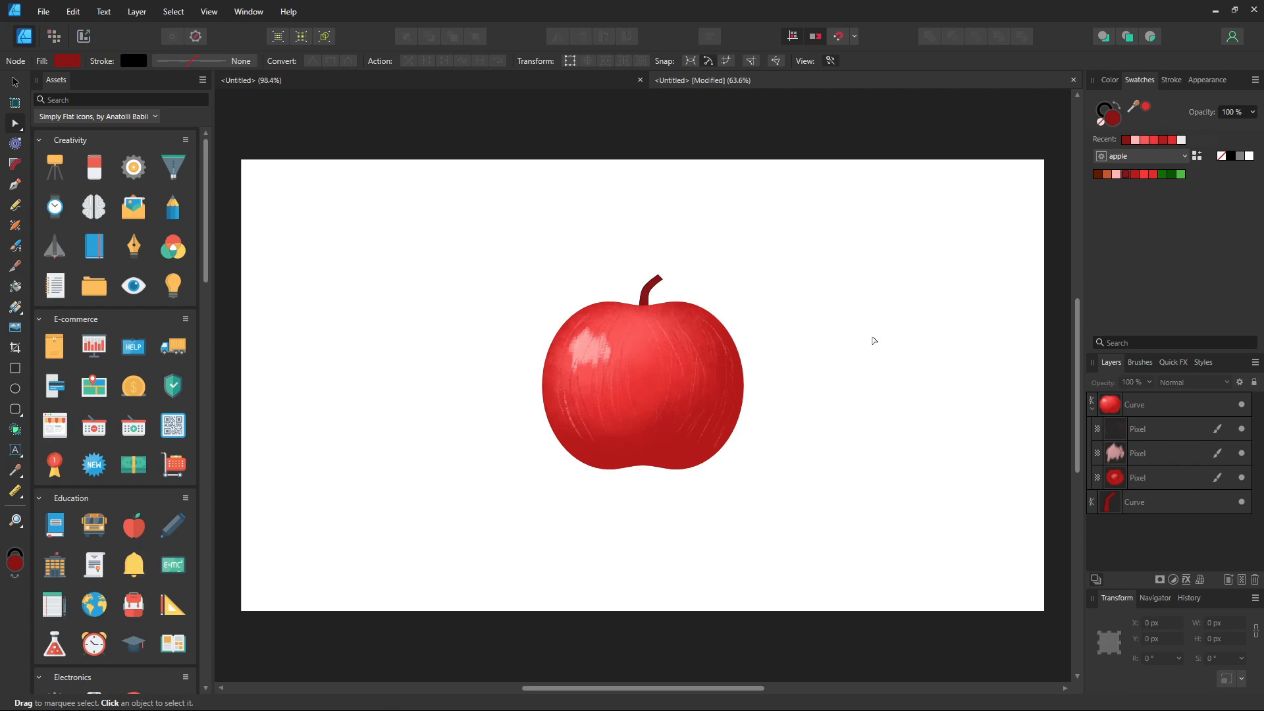
key("m")
mouse_move(675, 274)
left_mouse_down()
mouse_move(685, 279)
mouse_move(695, 257)
mouse_move(662, 276)
left_mouse_up()
left_click(1106, 175)
left_click(12, 86)
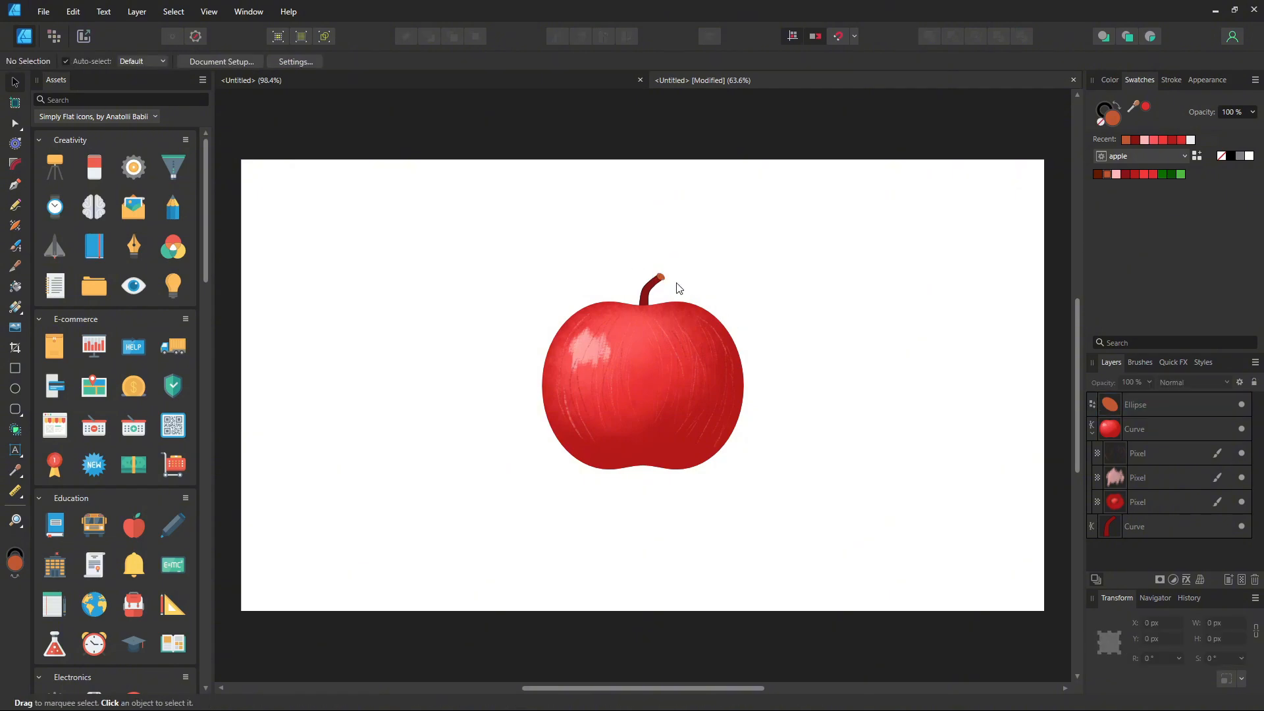
Step: Set the ellipse's stroke width to 0,2 pt
left_click(1171, 79)
left_click(1241, 120)
type("0,2")
key("Return")
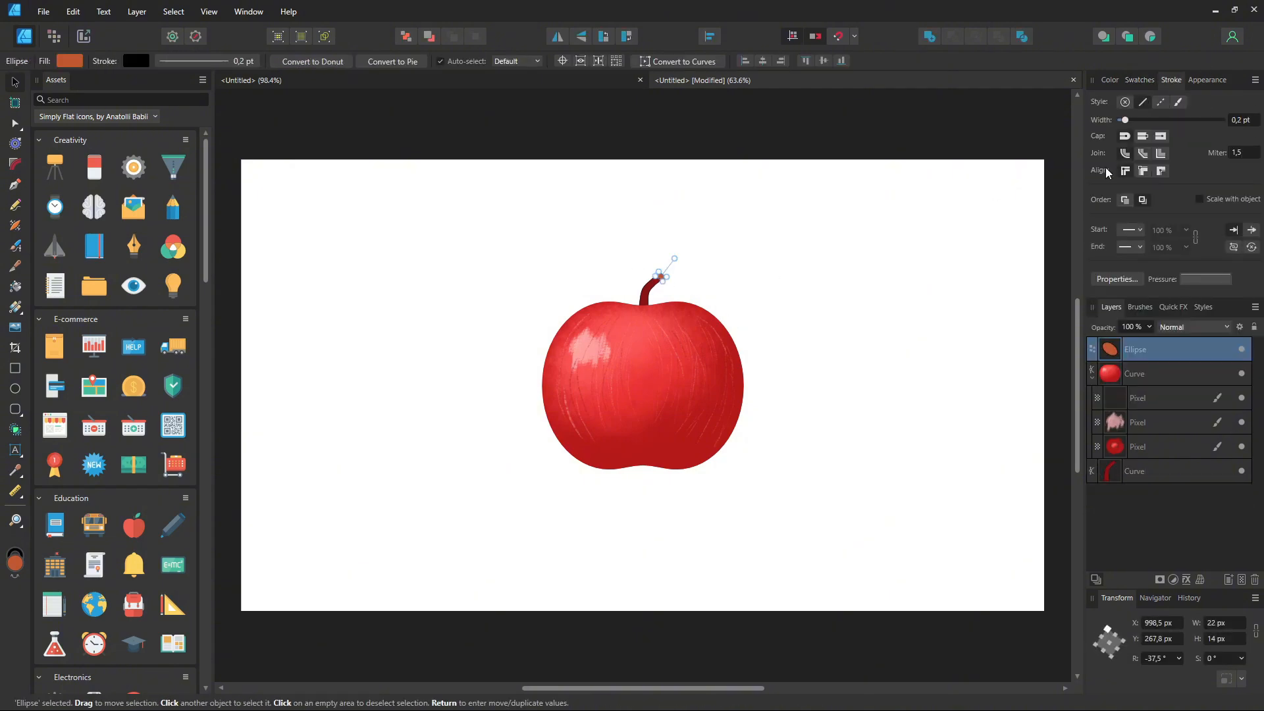
left_click(857, 276)
key("ctrl+z")
Step: Set the ellipse's width to 20 px
left_click(1224, 622)
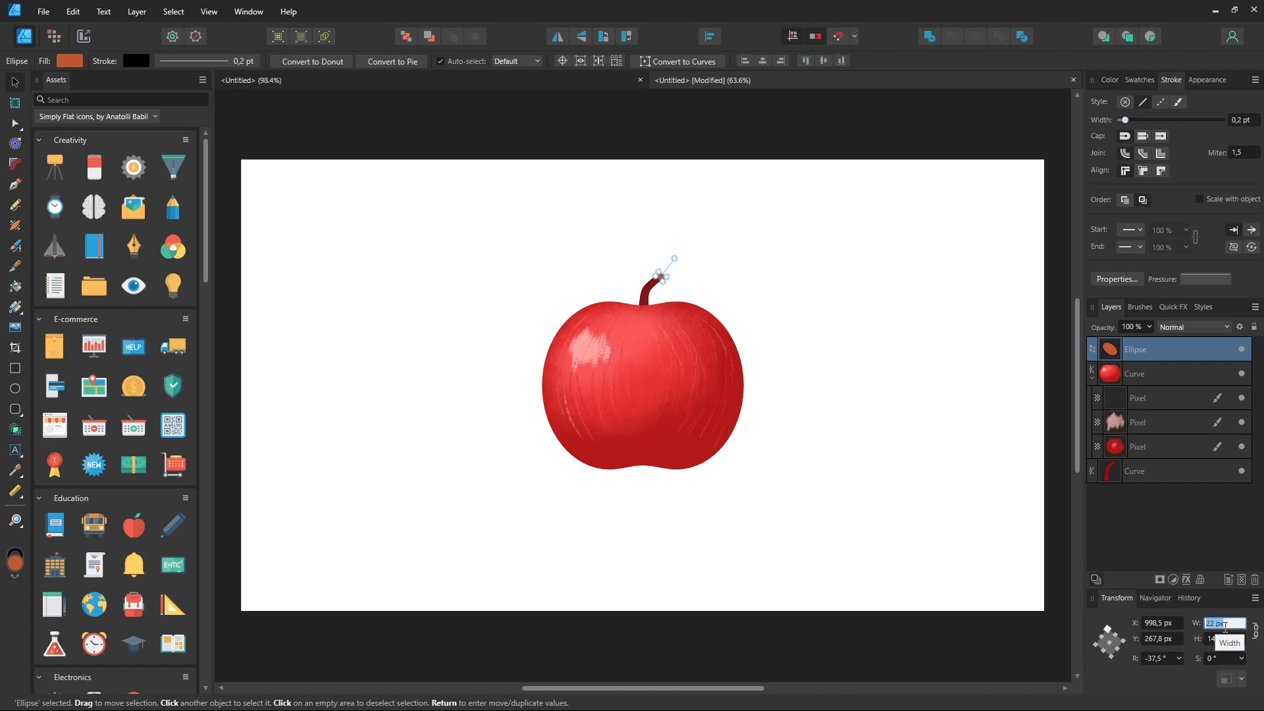
type("20")
key("Return")
key("Escape")
Step: Narrow the ellipse to fit the stem tip
scroll(654, 275, "up", 8)
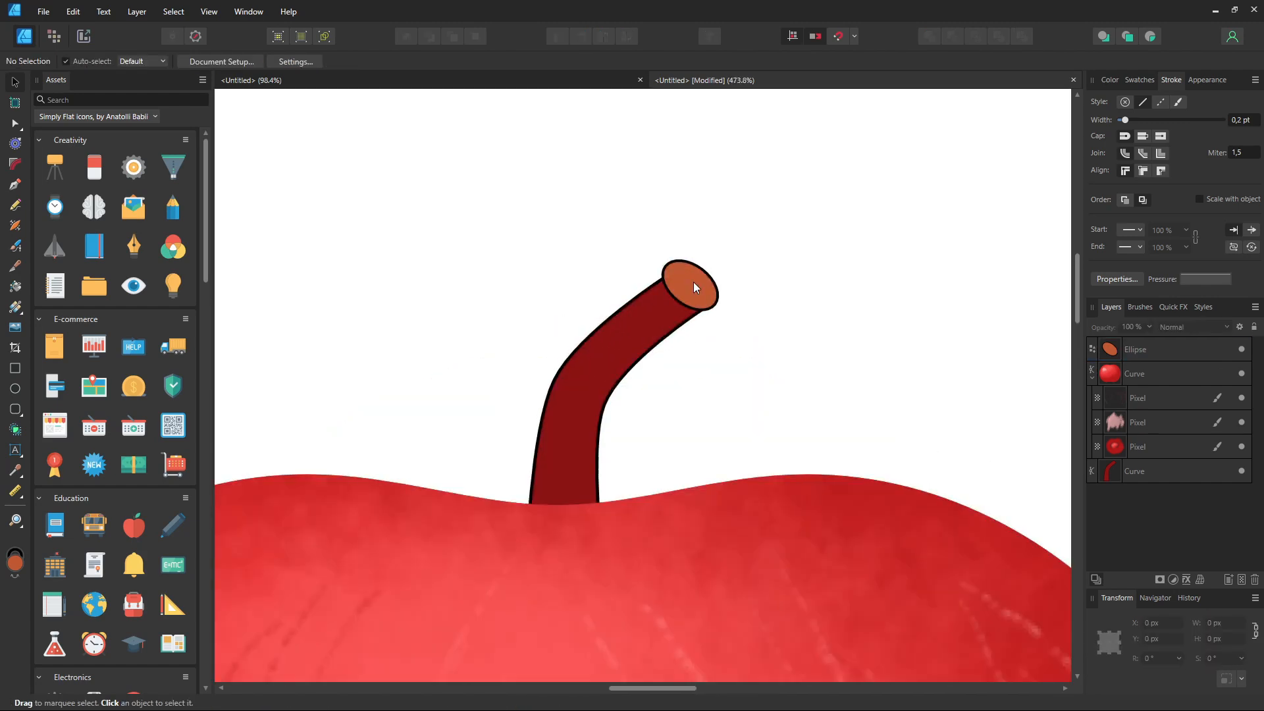
left_click(686, 283)
left_click_drag(735, 294, 717, 295)
key("Escape")
key("ctrl+0")
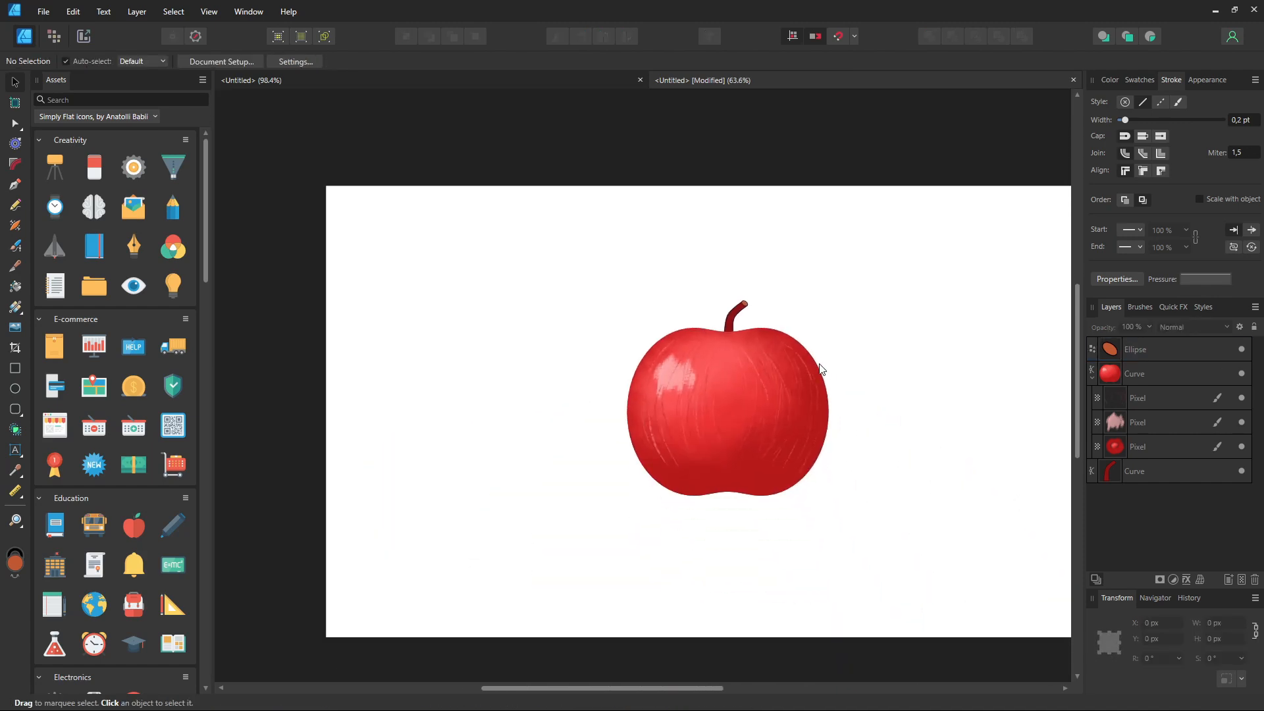
Step: Resize and rotate the ellipse so it sits flush on the stem's end
scroll(678, 293, "up", 5)
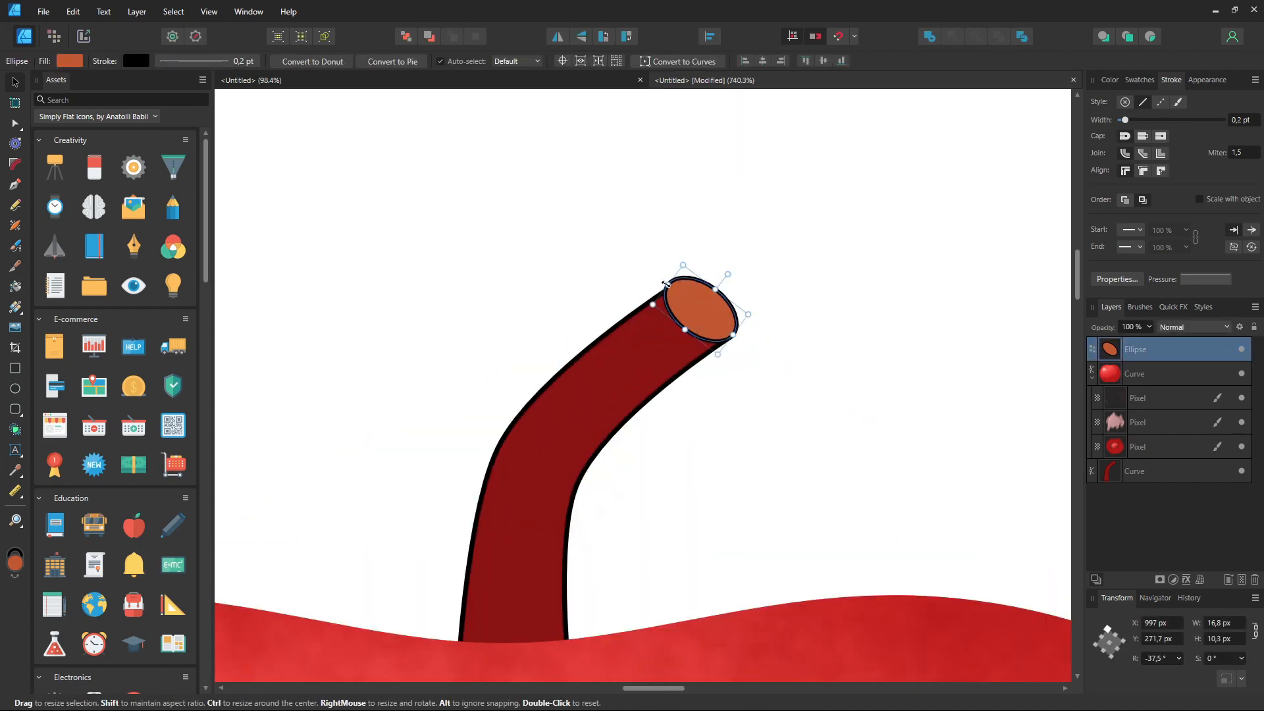
left_click(712, 309)
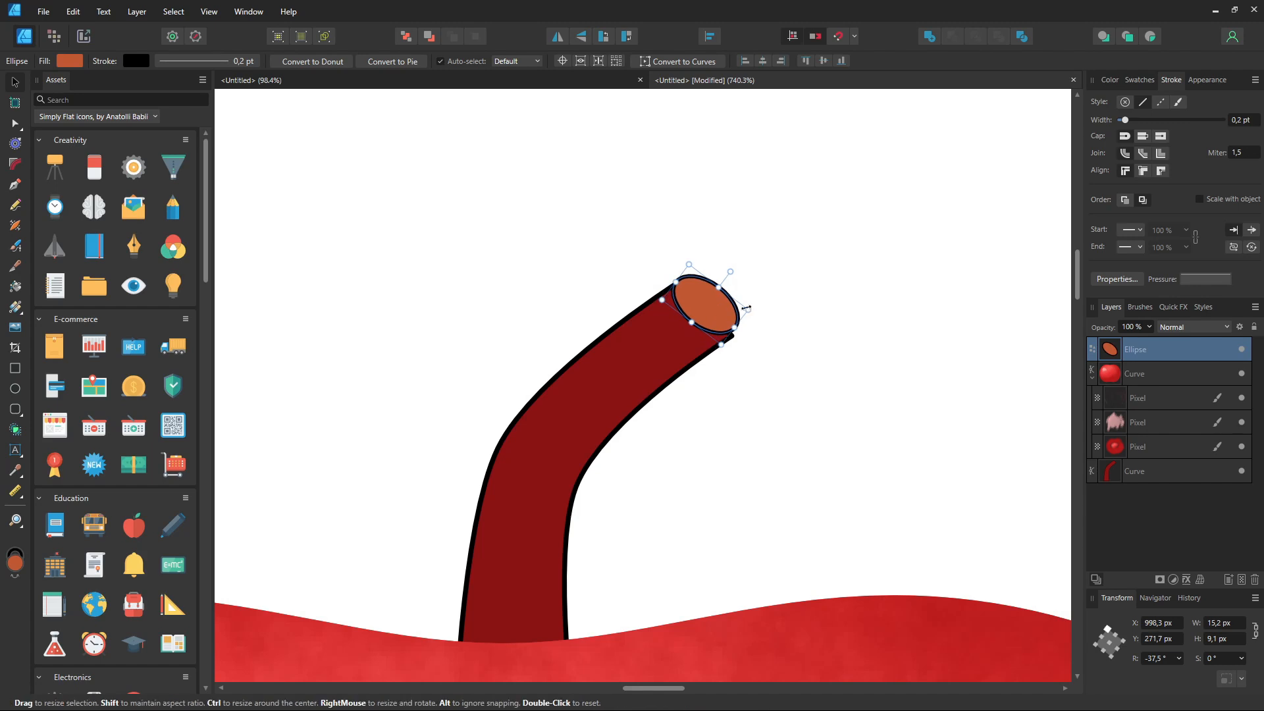
left_click_drag(743, 309, 760, 286)
left_click(804, 403)
Step: Move the stem's top corner node to meet the ellipse edge
scroll(805, 402, "up", 2)
left_click(642, 330)
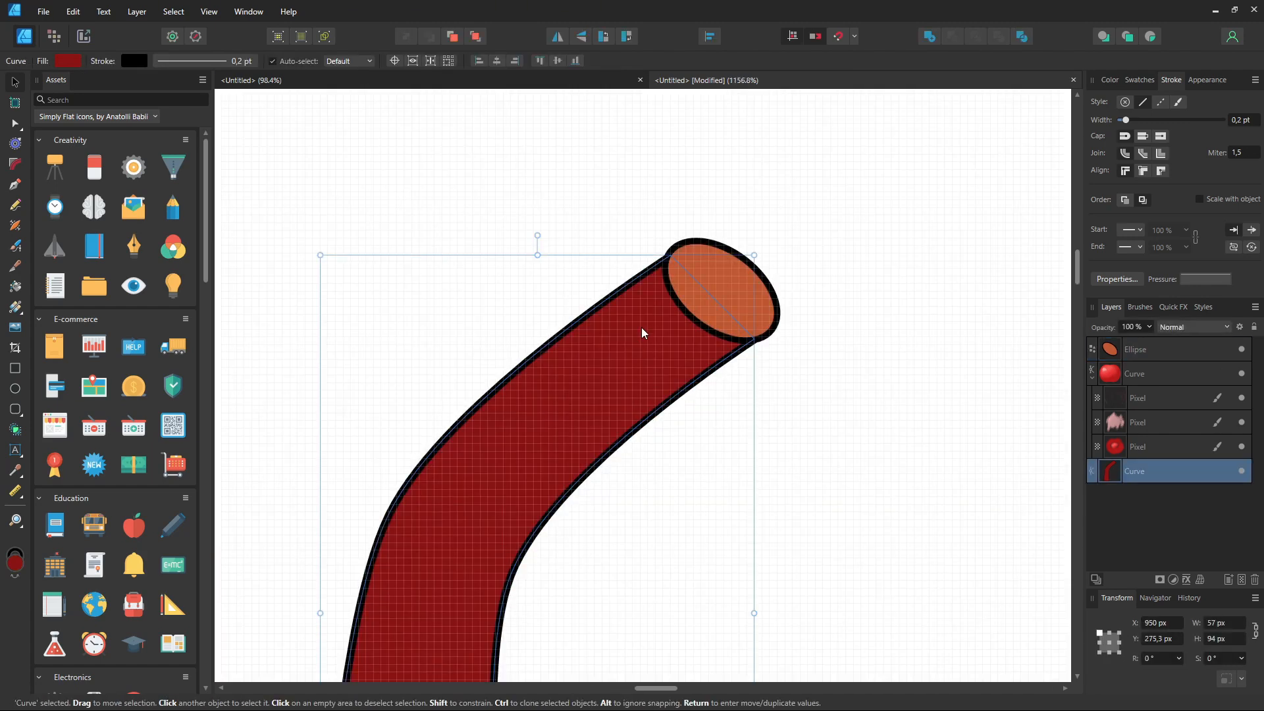
key("a")
left_click(685, 240)
left_click_drag(685, 240, 677, 249)
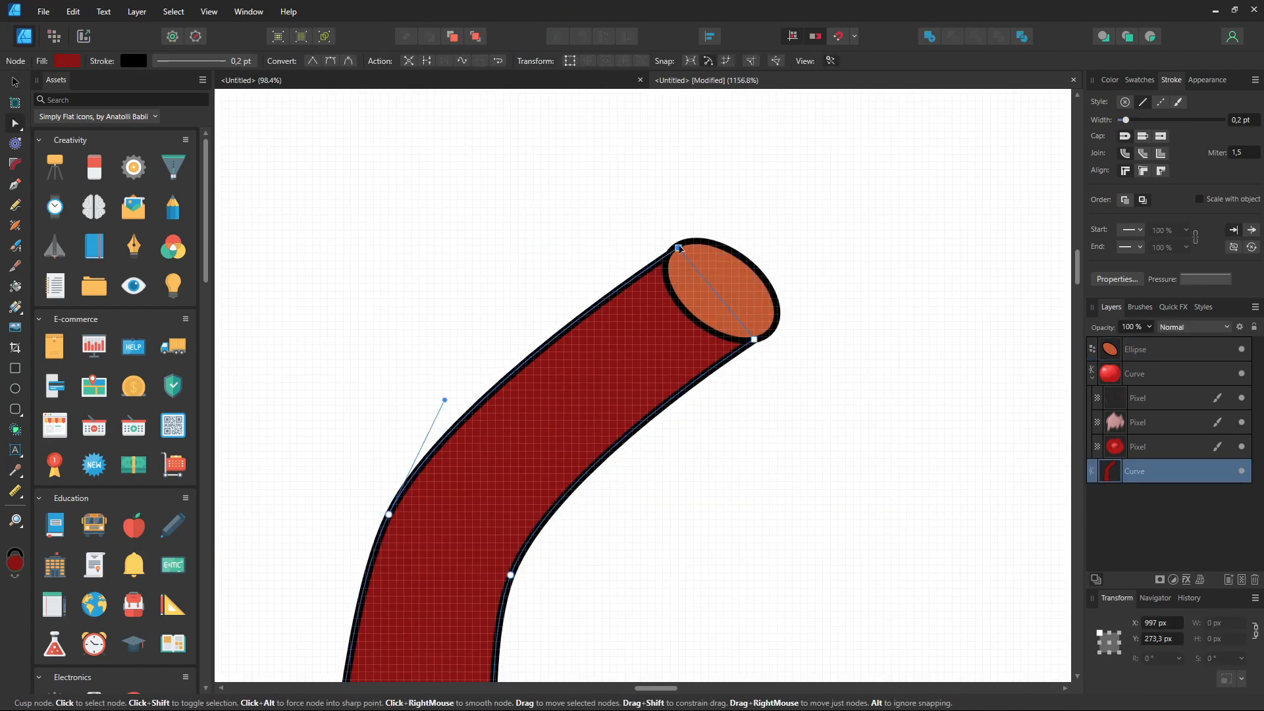
left_click(780, 430)
scroll(779, 430, "down", 13)
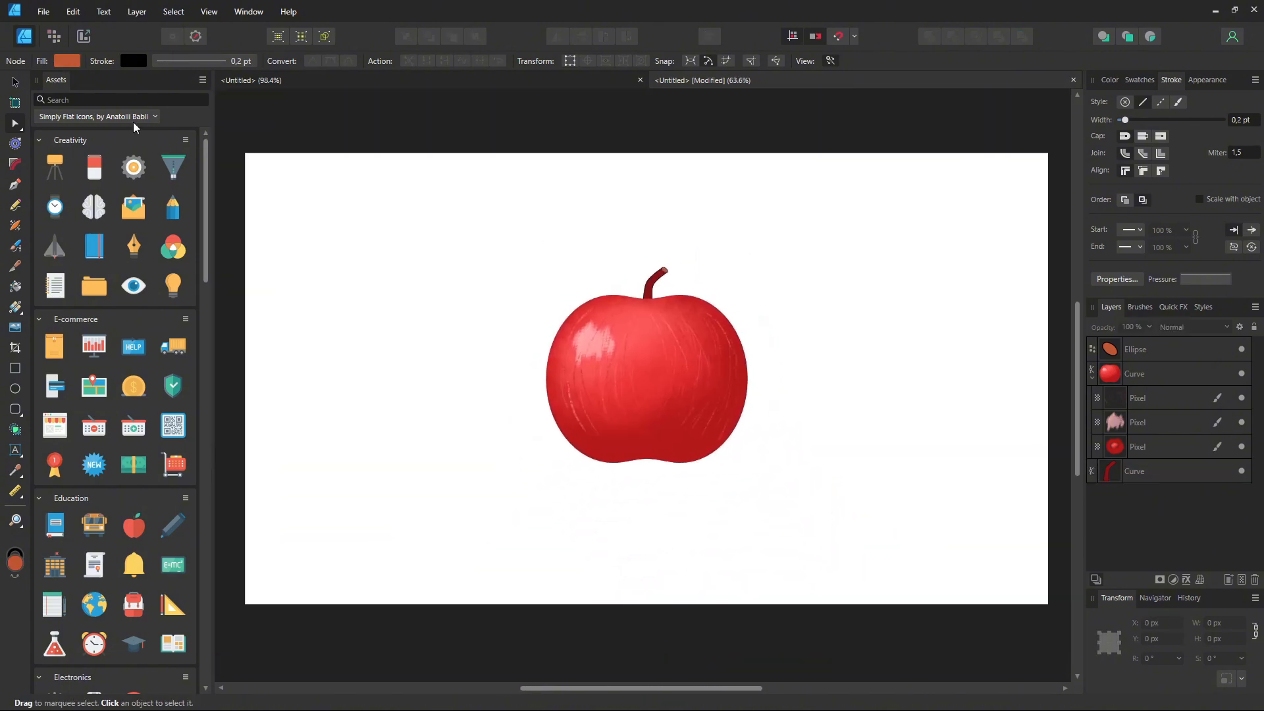
Step: Switch to the Pixel persona and add a new pixel layer at the bottom of the layer stack
left_click(55, 36)
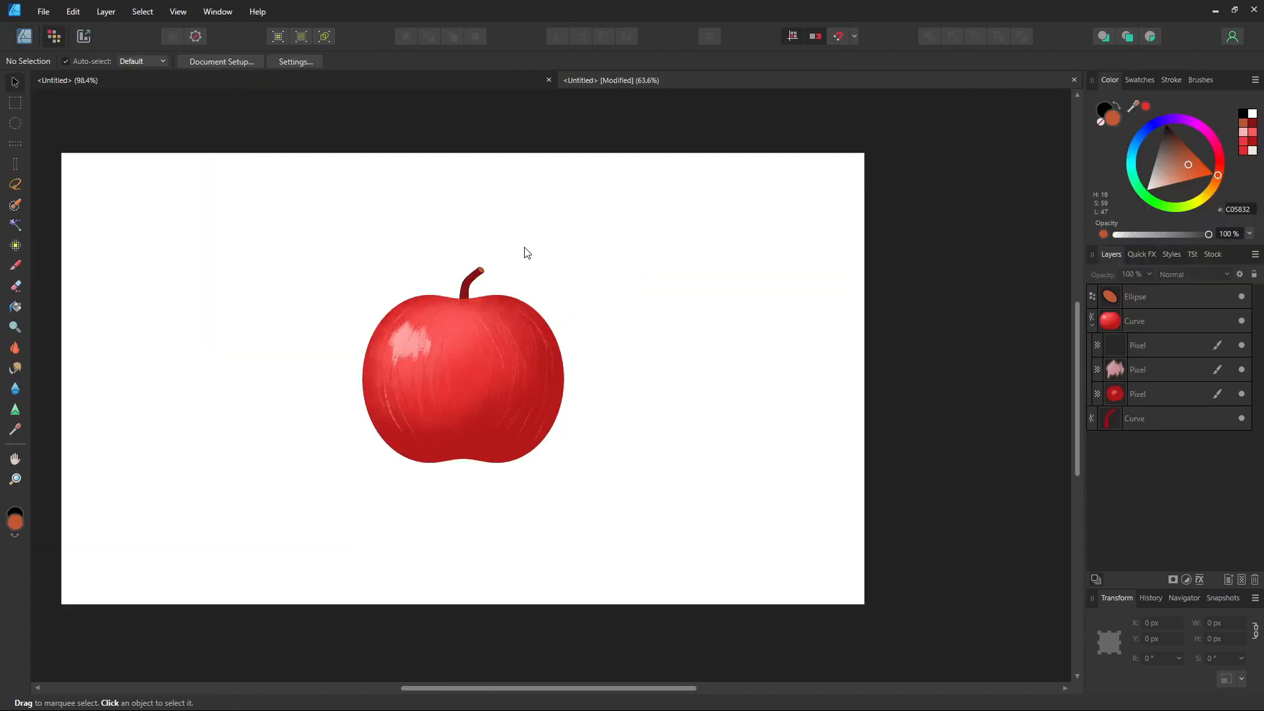
left_click(1156, 421)
left_click(1110, 444)
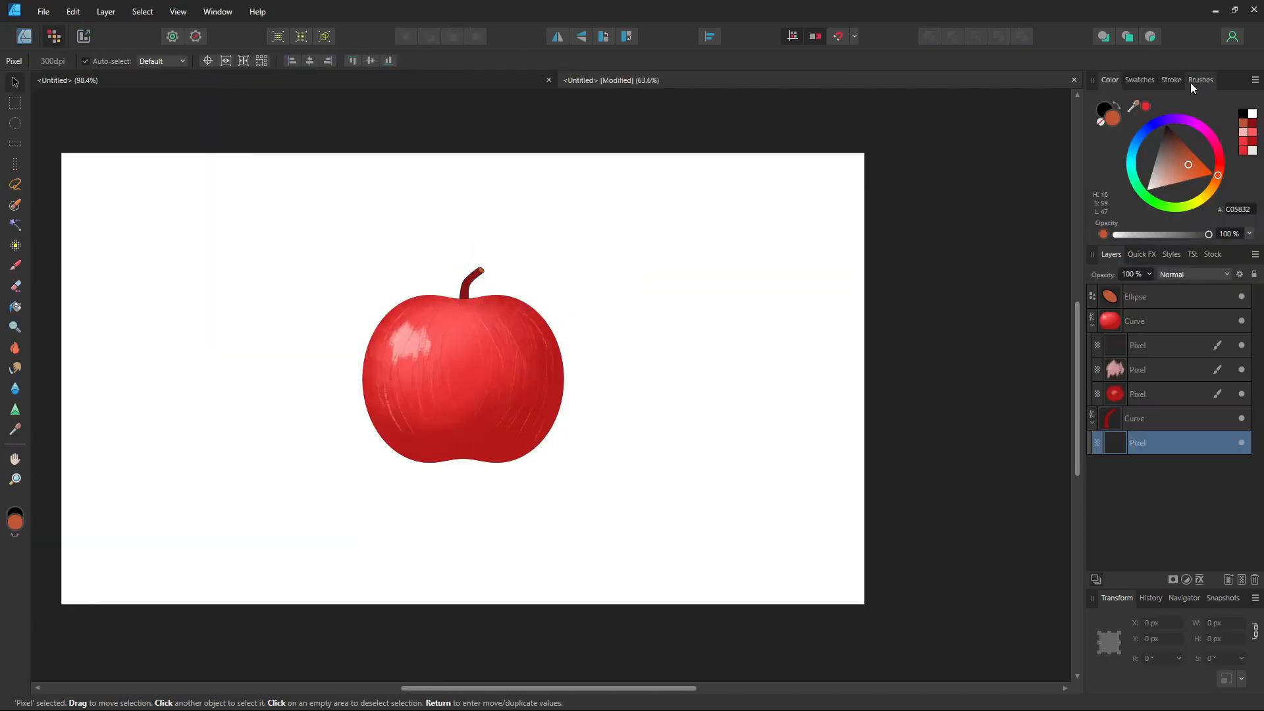
Step: Select a brush from the Textures category, open the apple swatch palette and activate the Paint Brush
left_click(1195, 80)
left_click(1174, 99)
left_click(1147, 326)
left_click(1109, 79)
left_click(1139, 79)
key("b")
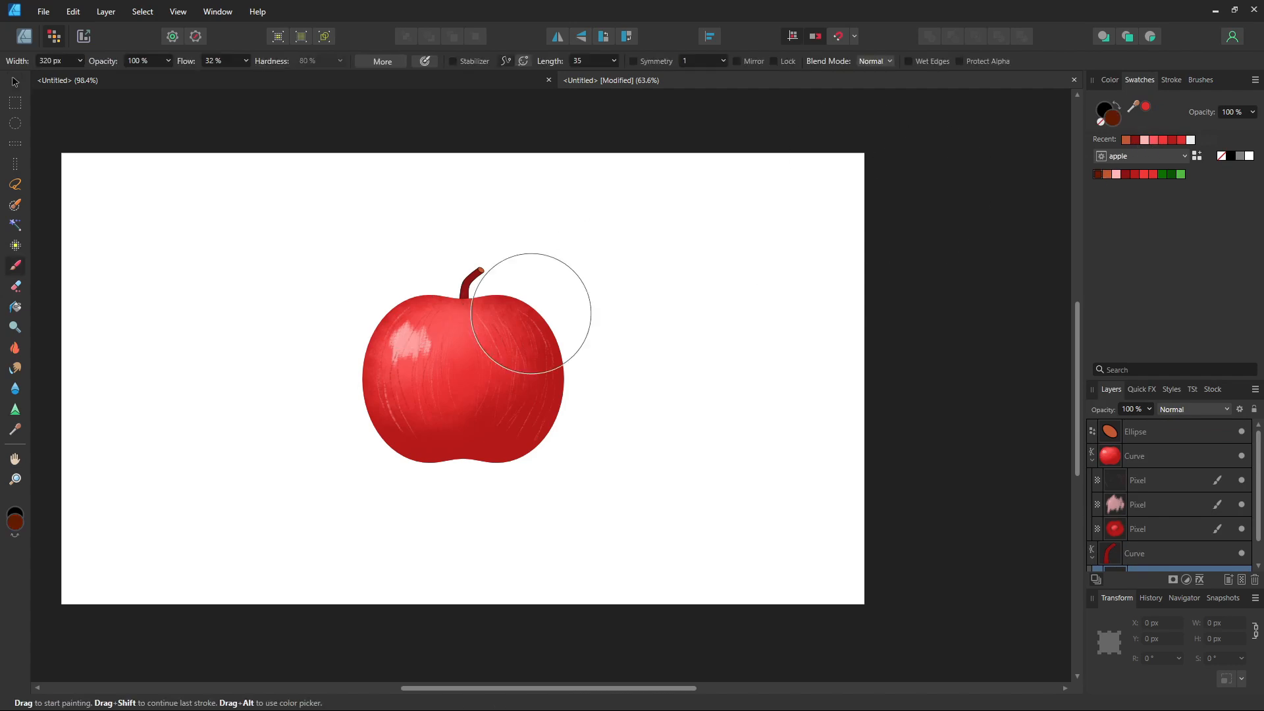
Step: Paint dark brown texture strokes over the stem with a 120 px brush on the new pixel layer
scroll(644, 323, "up", 5)
scroll(644, 323, "up", 2)
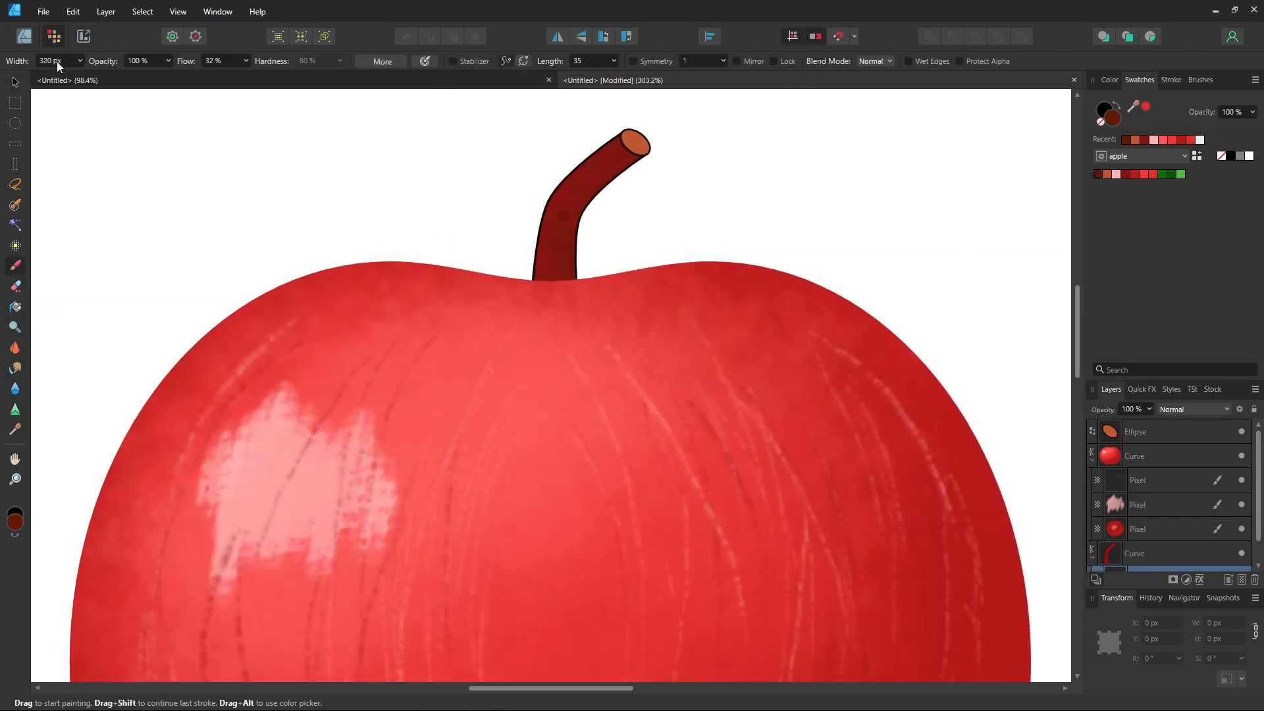
key("Return")
mouse_move(671, 271)
left_mouse_down()
mouse_move(682, 218)
mouse_move(649, 312)
left_mouse_up()
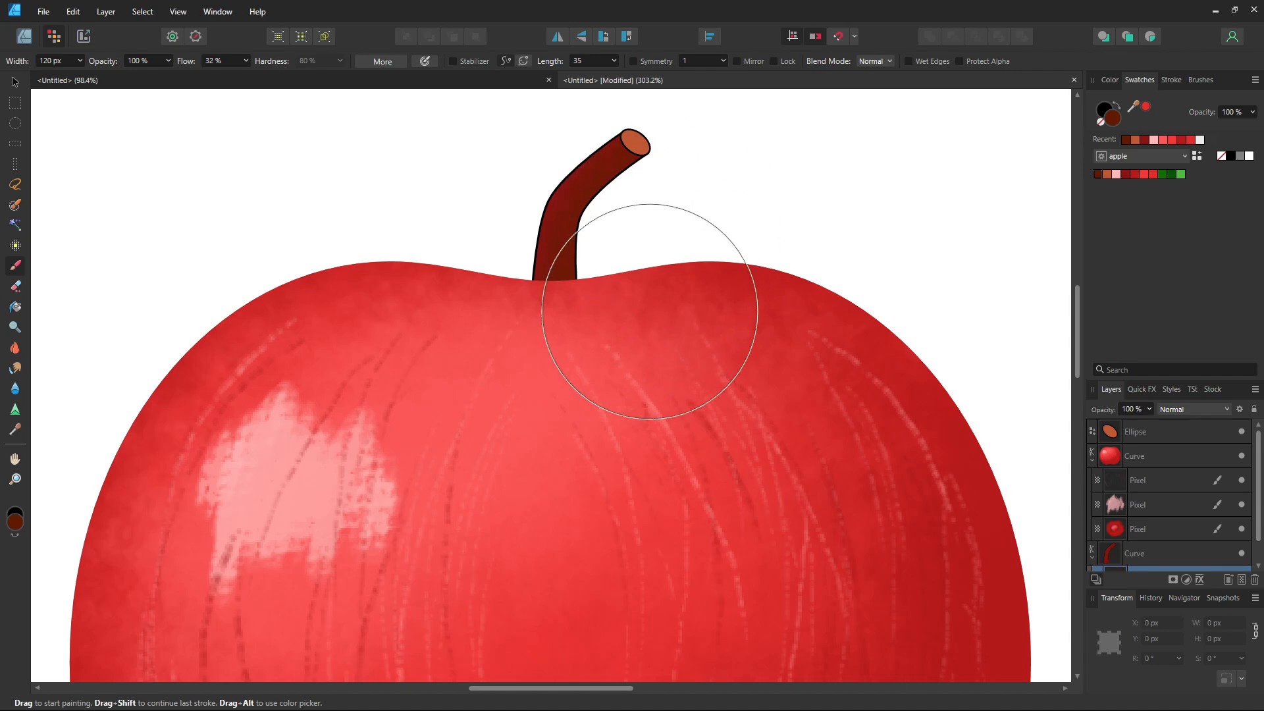
left_click(1106, 173)
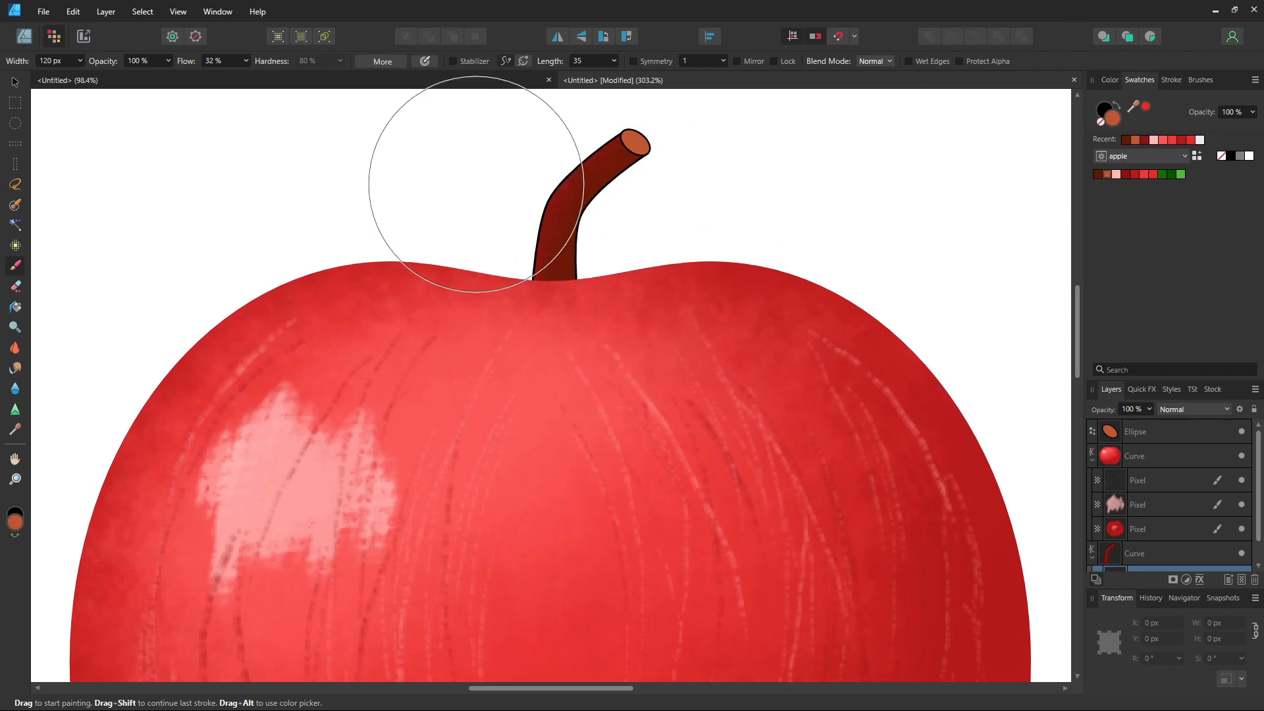
mouse_move(479, 169)
left_mouse_down()
mouse_move(561, 81)
mouse_move(448, 144)
left_mouse_up()
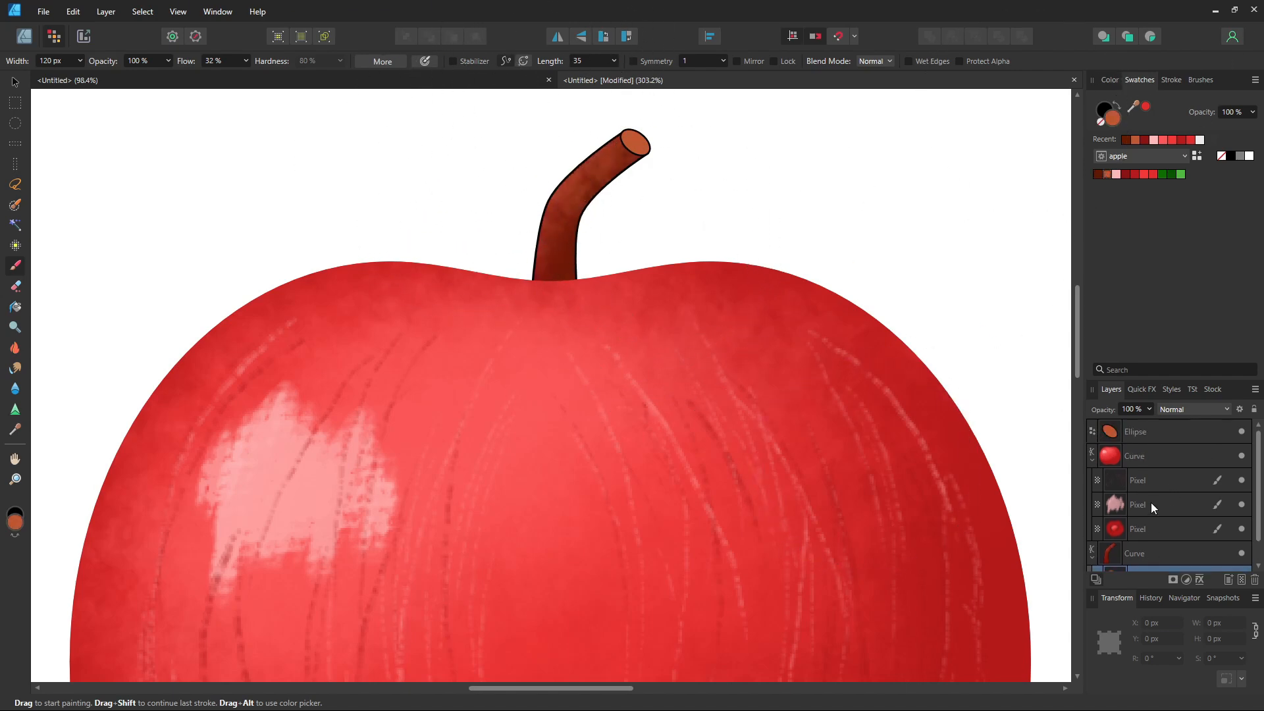
left_click(1153, 432)
left_click(1242, 580)
left_click_drag(1172, 433, 1168, 456)
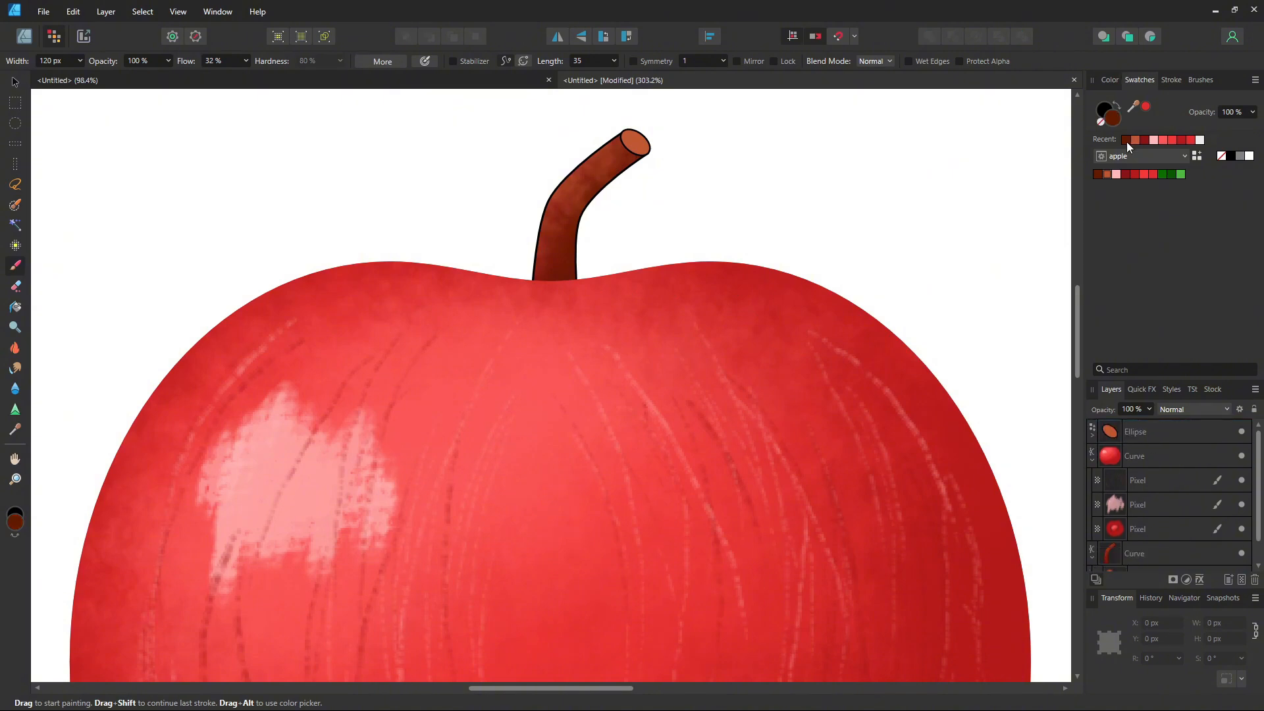
Step: Set the brush width to 20 px and paint orange-brown shading near the stem's tip
left_click(47, 62)
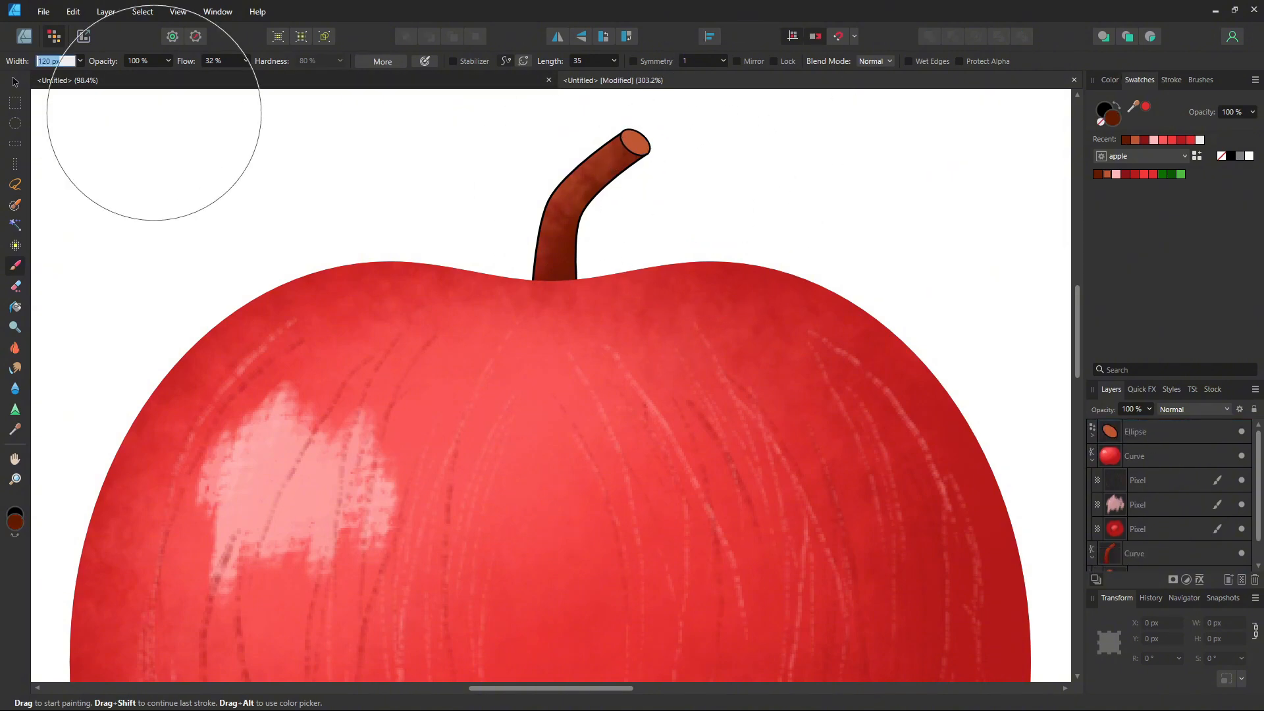
type("20")
key("Return")
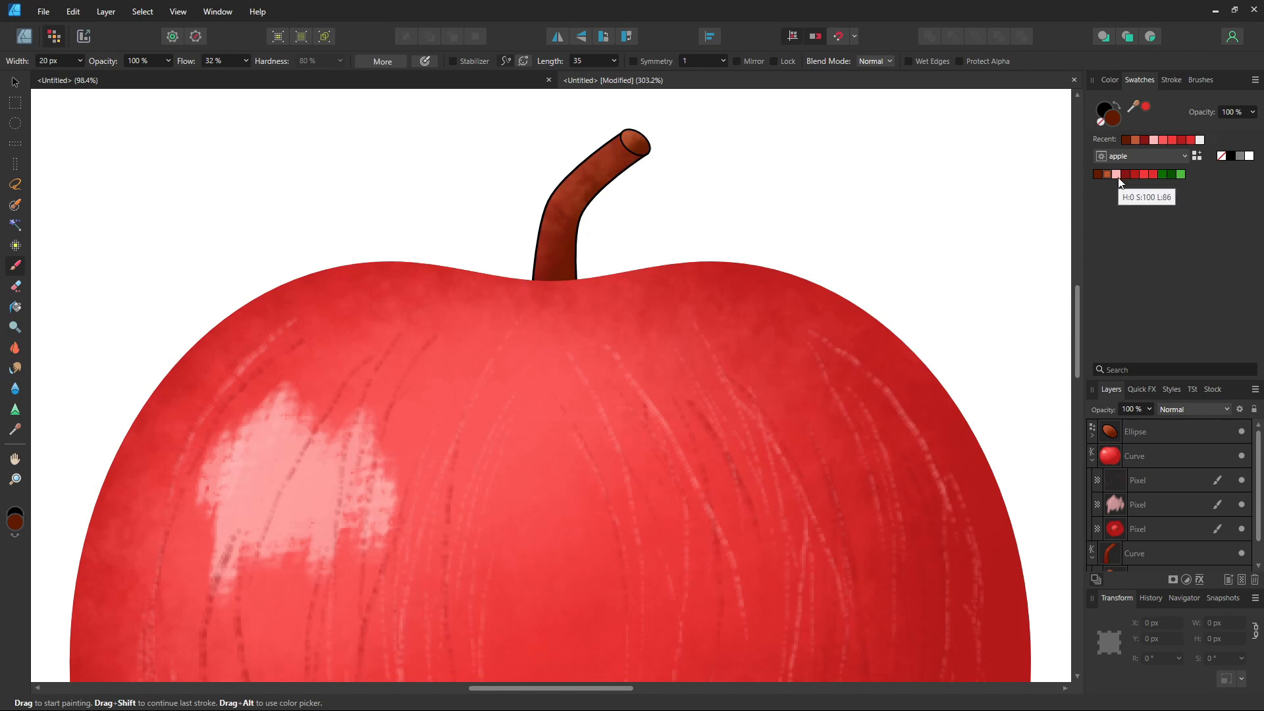
left_click(1115, 174)
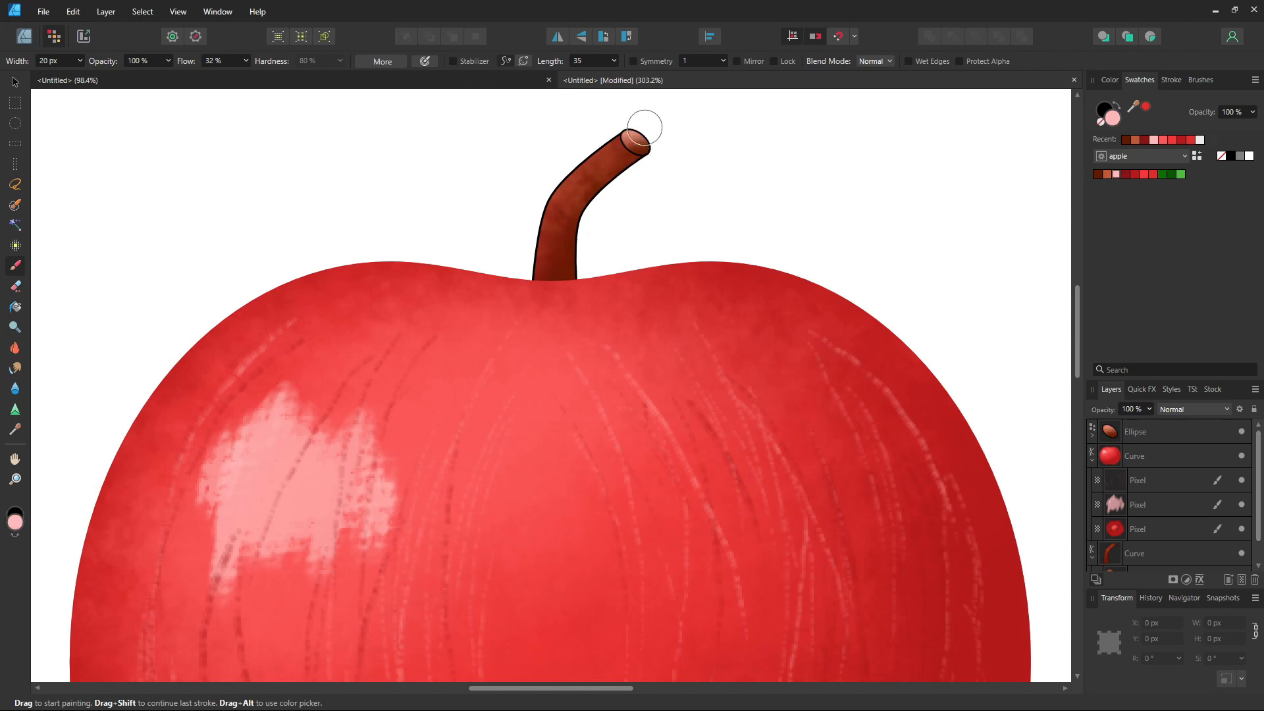
left_click(1106, 174)
scroll(649, 408, "down", 4)
scroll(736, 254, "up", 6)
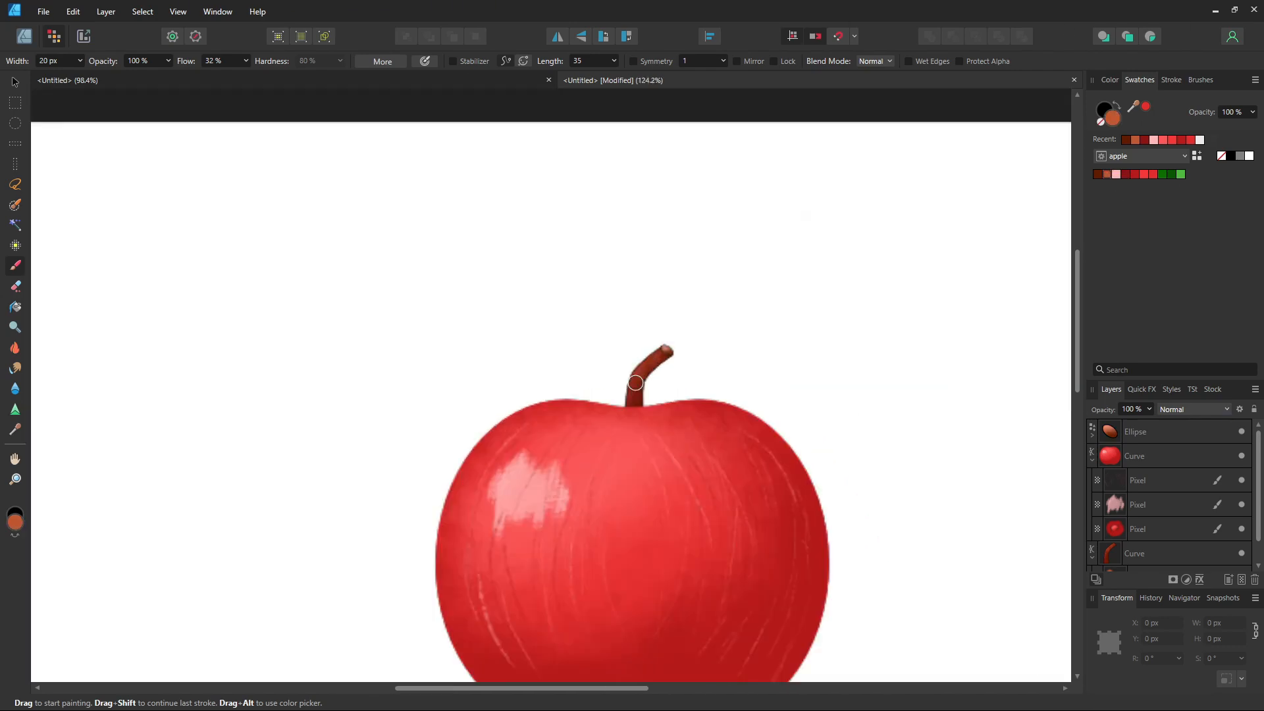
mouse_move(700, 224)
left_mouse_down()
mouse_move(757, 164)
mouse_move(701, 228)
mouse_move(694, 170)
left_mouse_up()
scroll(694, 169, "down", 6)
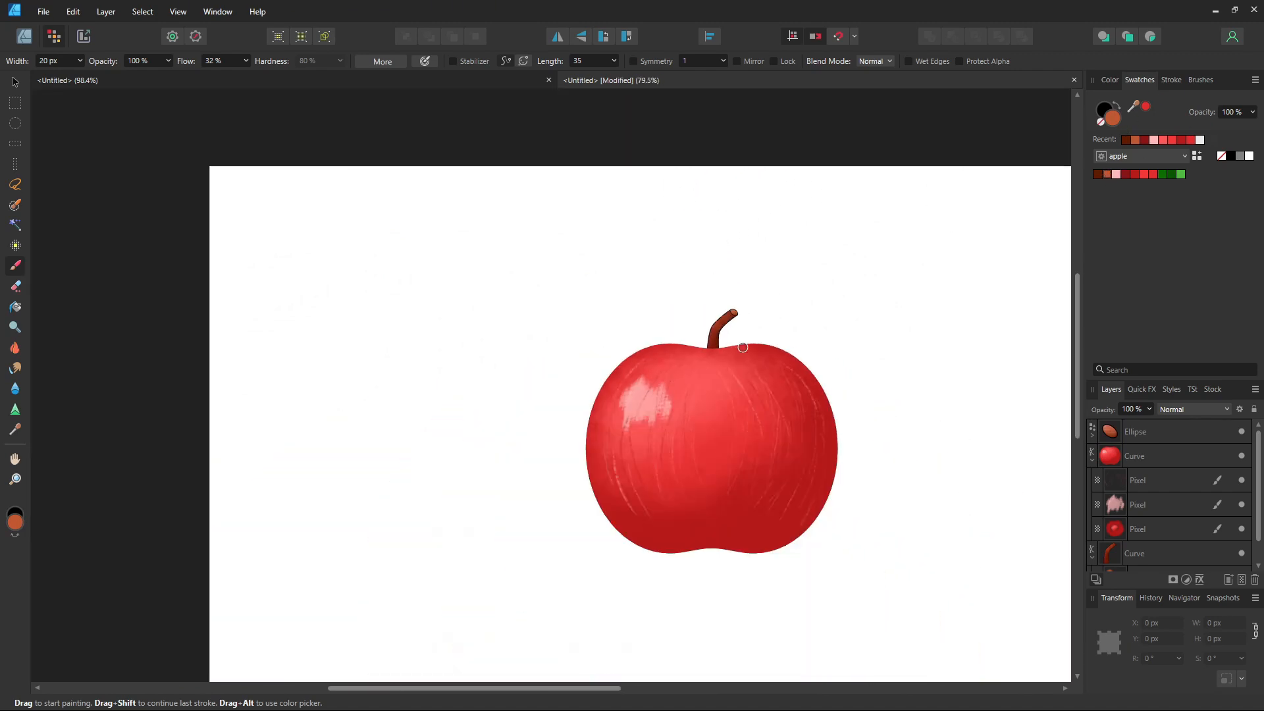
Step: Switch to the Designer persona and draw a pointed leaf outline with the Pen tool beside the stem's top
left_click(1109, 80)
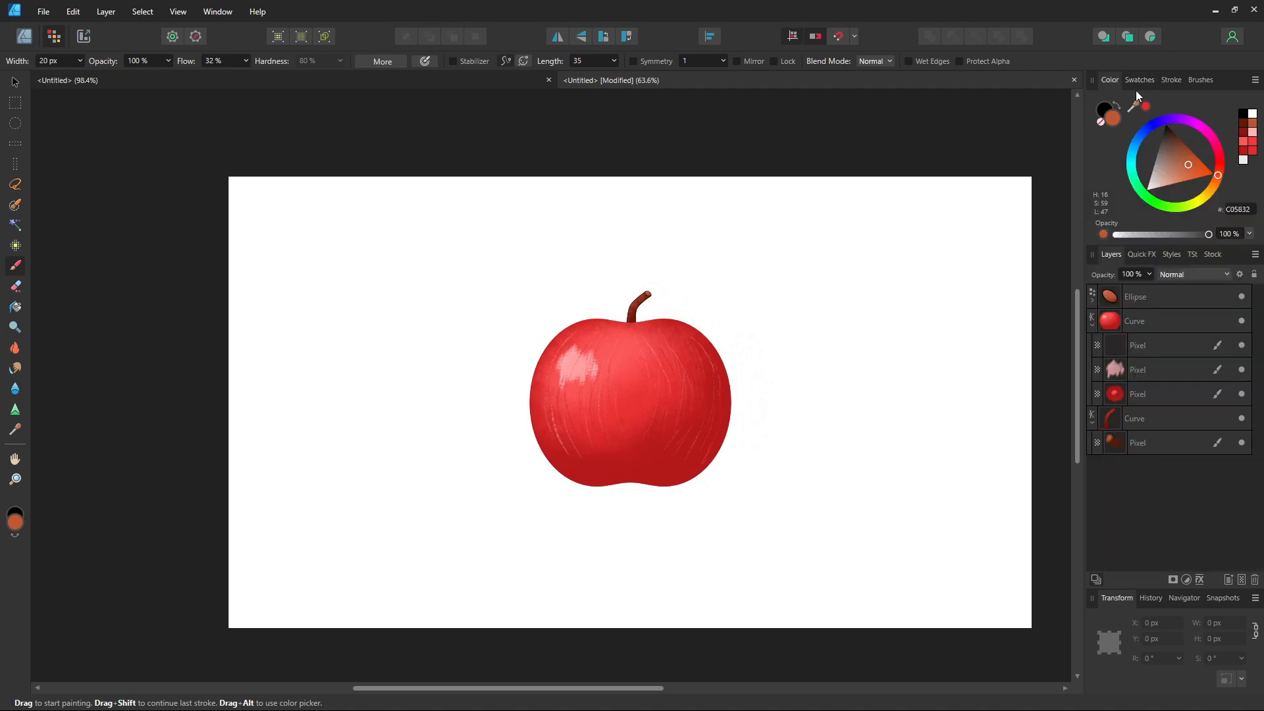
left_click(26, 37)
left_click(1155, 418, "ctrl")
left_click(1099, 123)
left_click(977, 309)
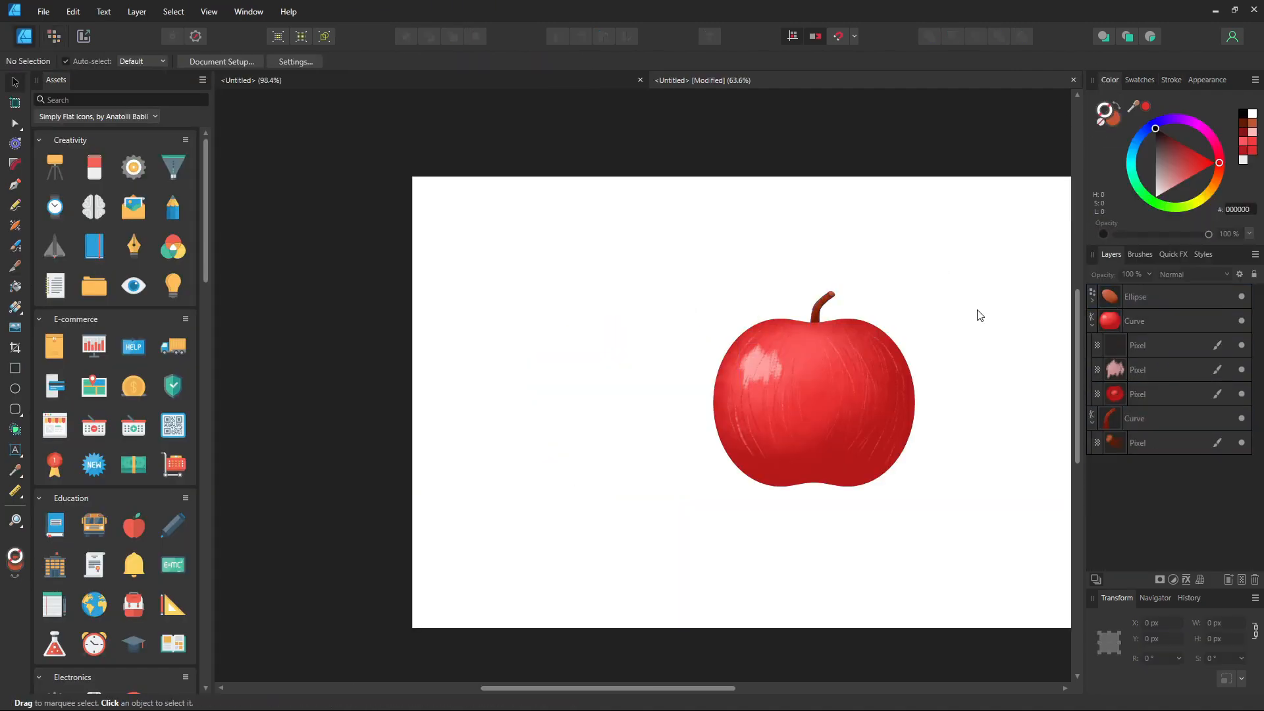
left_click_drag(976, 309, 830, 309)
key("p")
left_click_drag(674, 303, 712, 279)
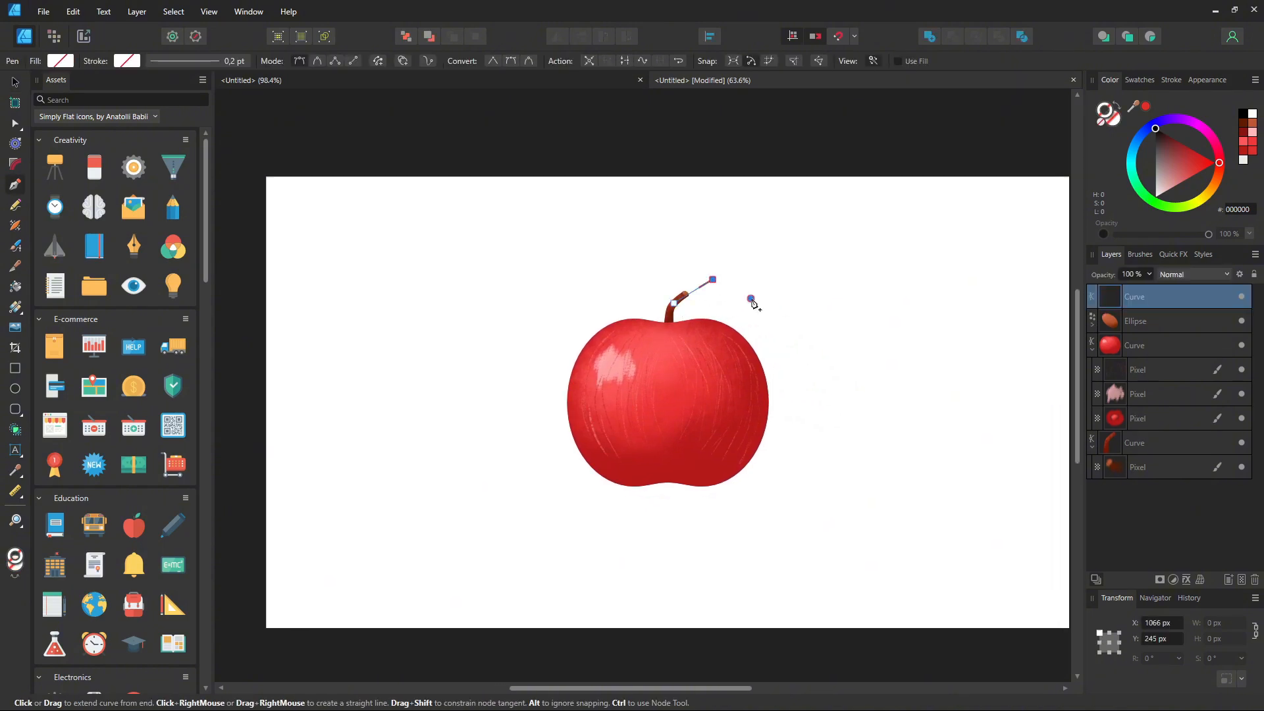
left_click(670, 304)
Step: Select all the leaf's nodes and convert them to smooth curves
key("a")
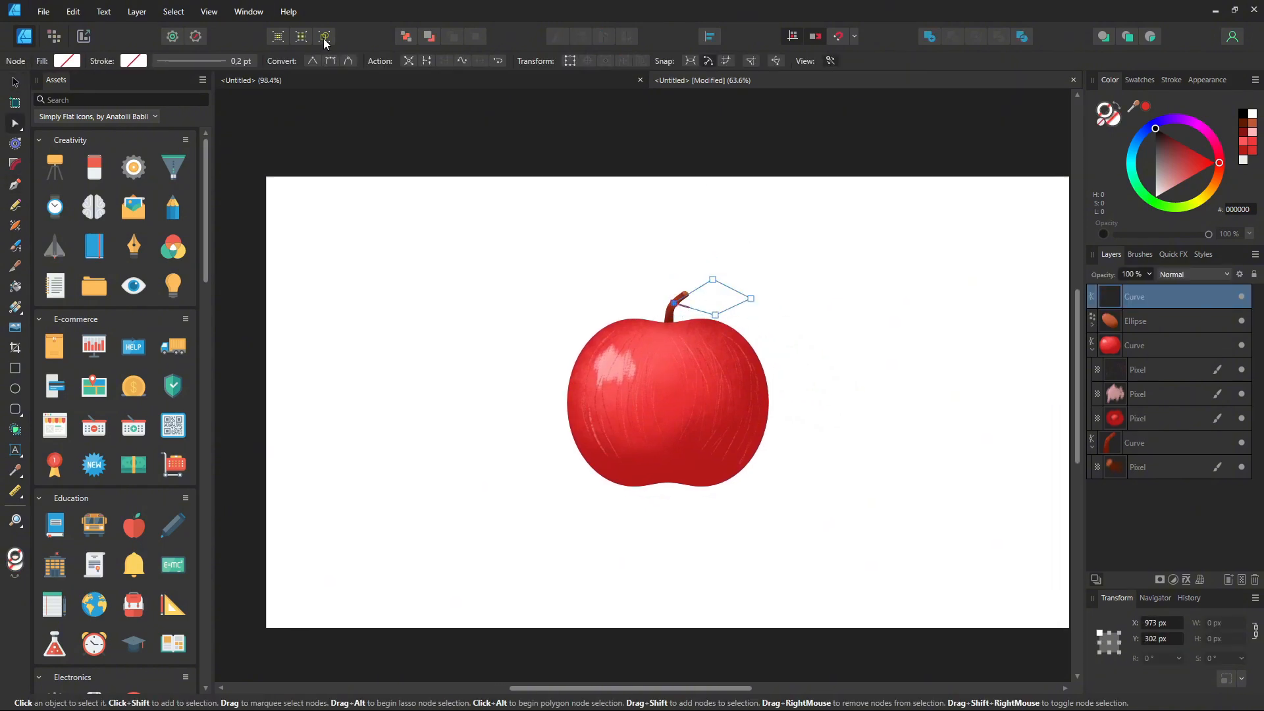
left_click_drag(724, 260, 702, 342)
left_click(329, 61)
left_click(967, 266)
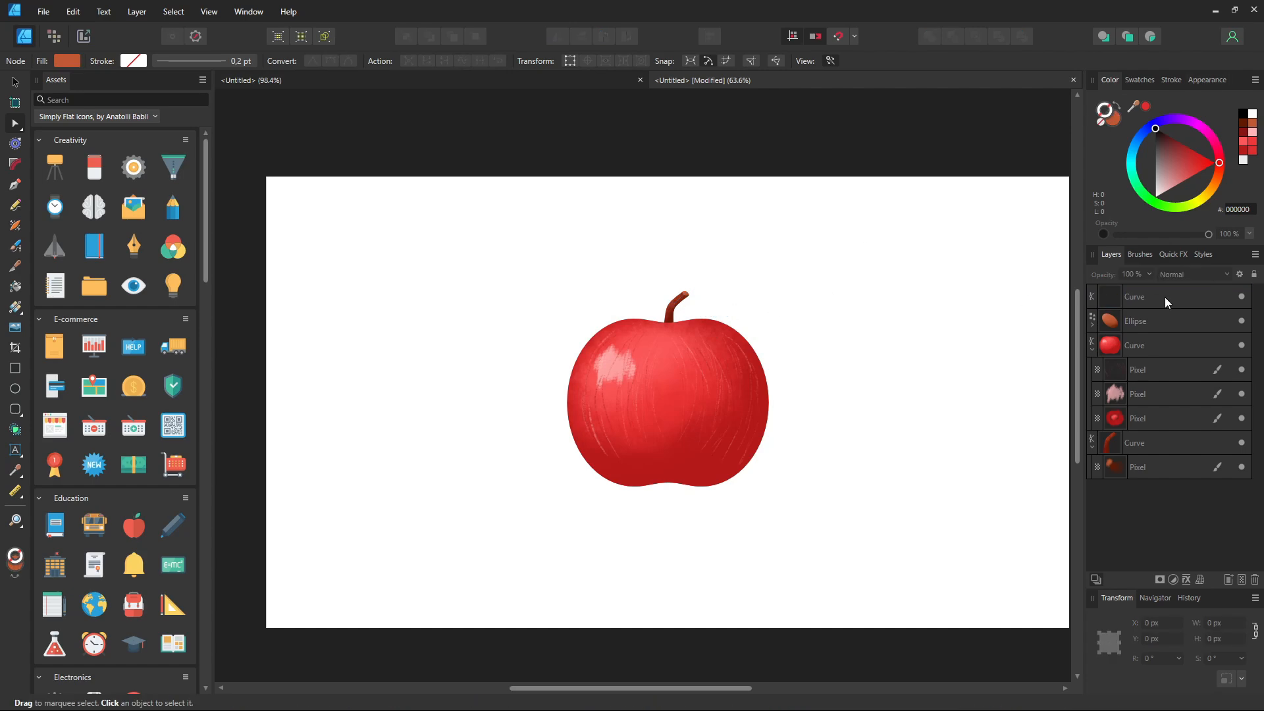
Step: Fill the leaf with dark green from the apple swatches
left_click(1165, 299)
left_click(1140, 80)
left_click(1162, 175)
left_click(418, 224)
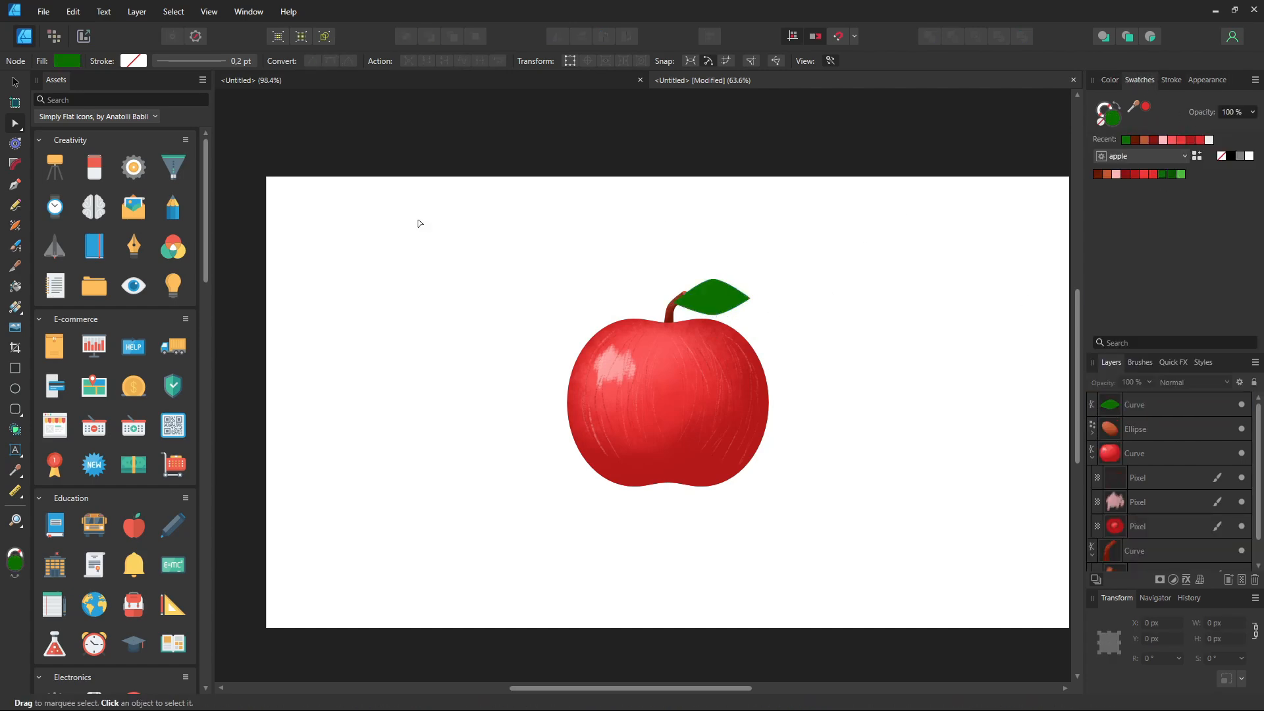
Step: Send the leaf behind the stem and apple, switch to the Pixel persona and try a lighter green fill
left_click(708, 297)
left_click(54, 36)
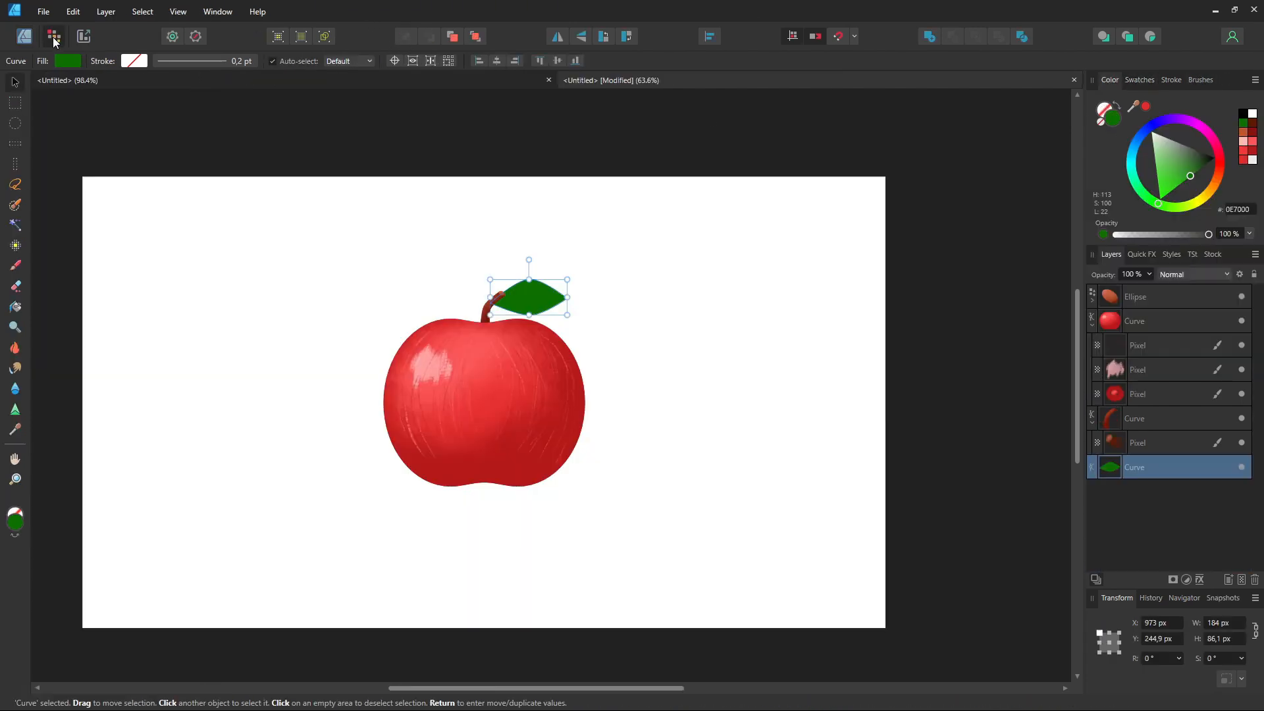
left_click(1138, 79)
left_click(1180, 174)
key("b")
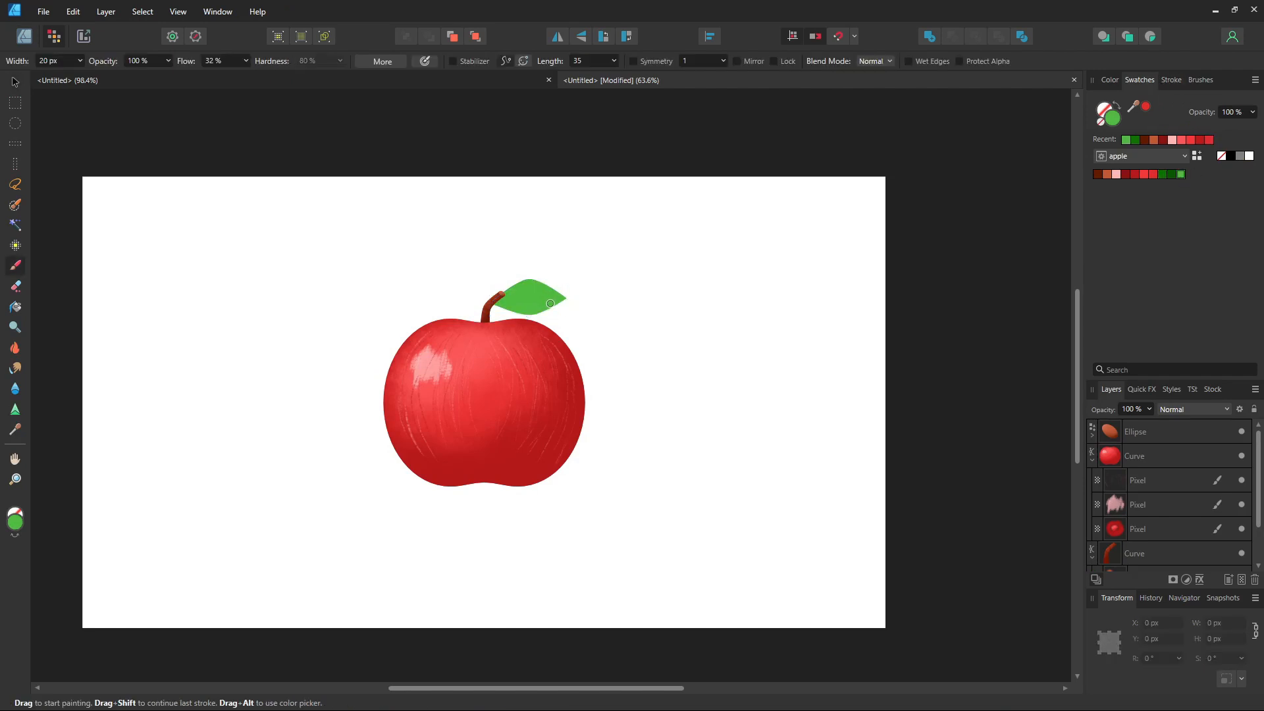
Step: Restore the leaf's dark green fill and return to the Paint Brush
left_click(13, 82)
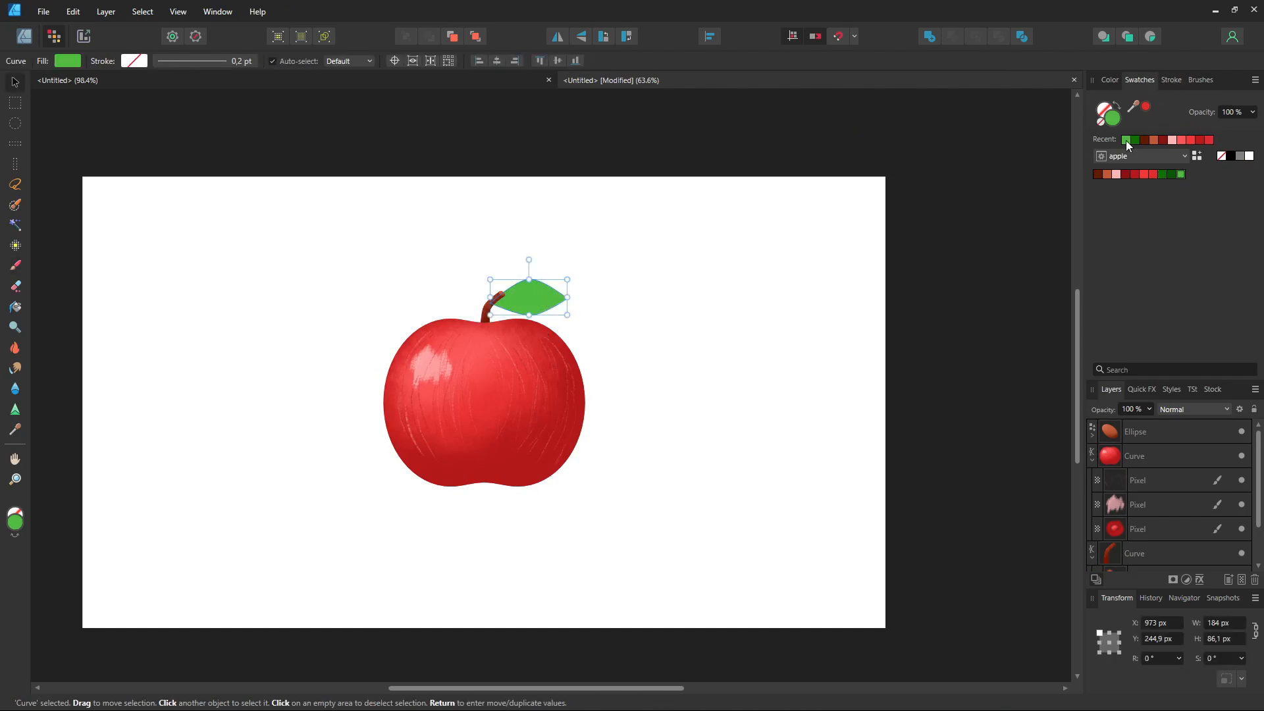
left_click(1161, 173)
key("b")
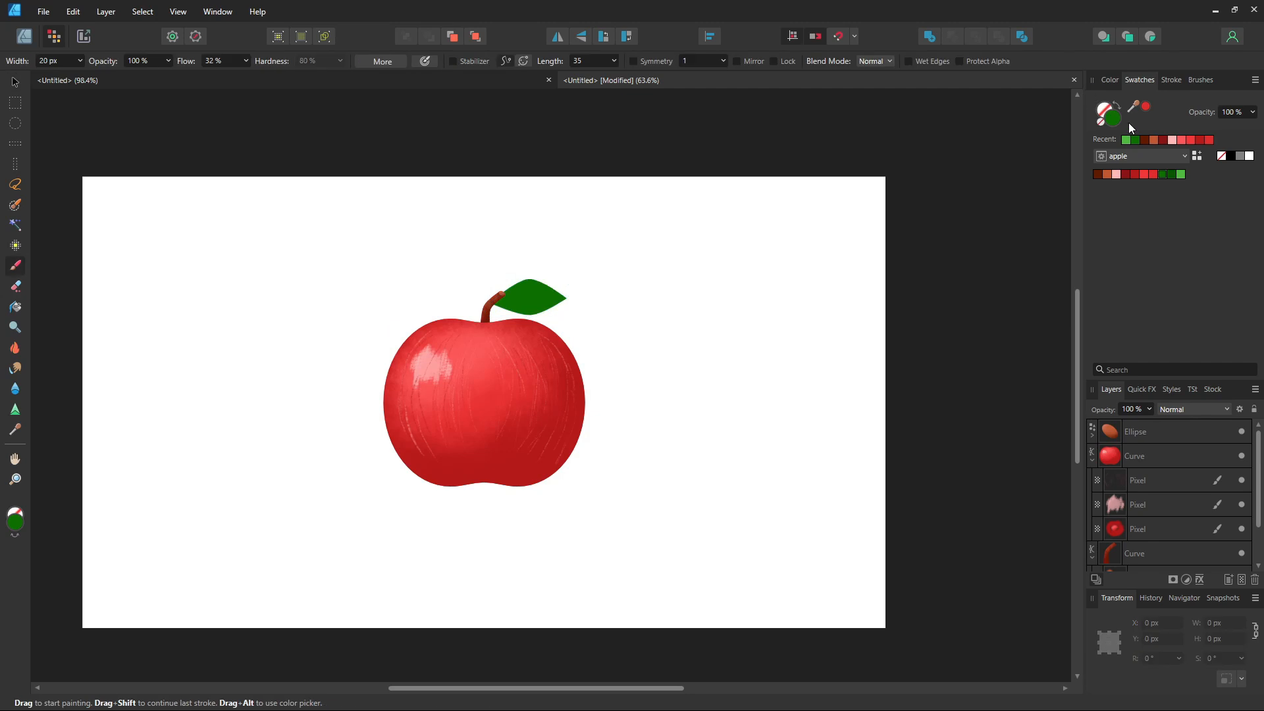
Step: Paint a texture stroke across the leaf, adding a pixel layer inside the leaf shape
left_click(1200, 80)
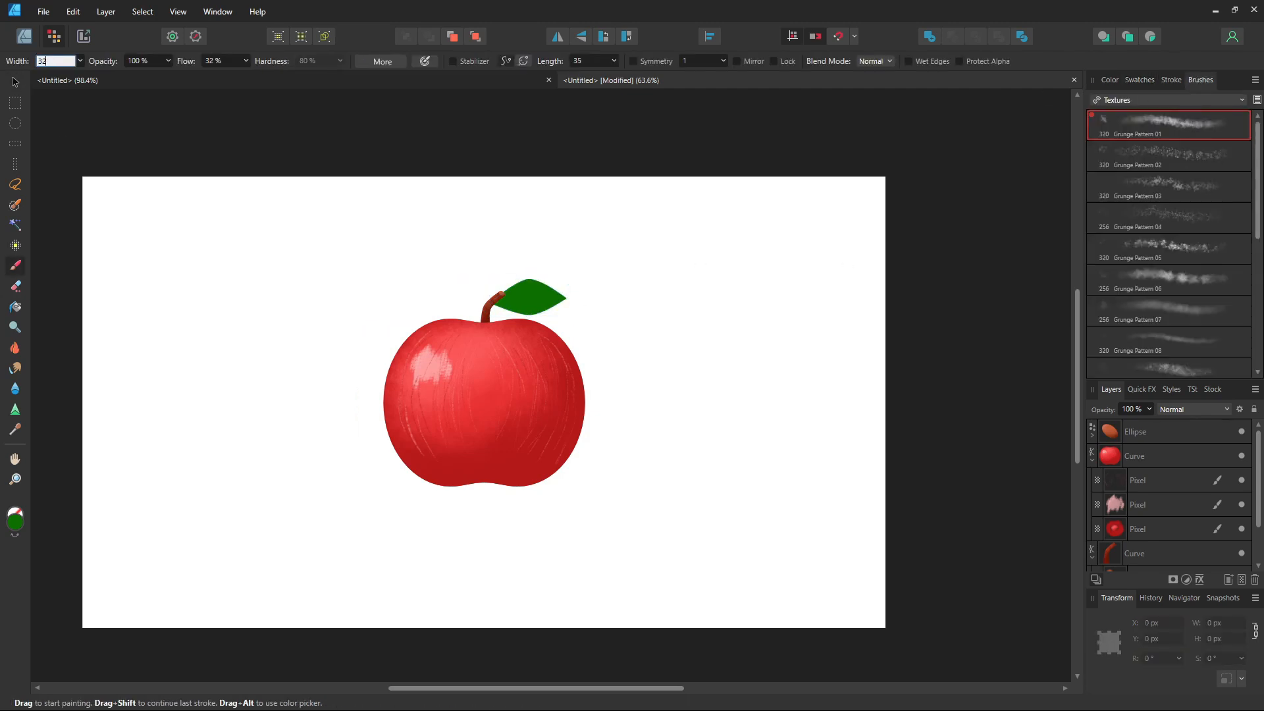
left_click(1109, 79)
left_click(1139, 79)
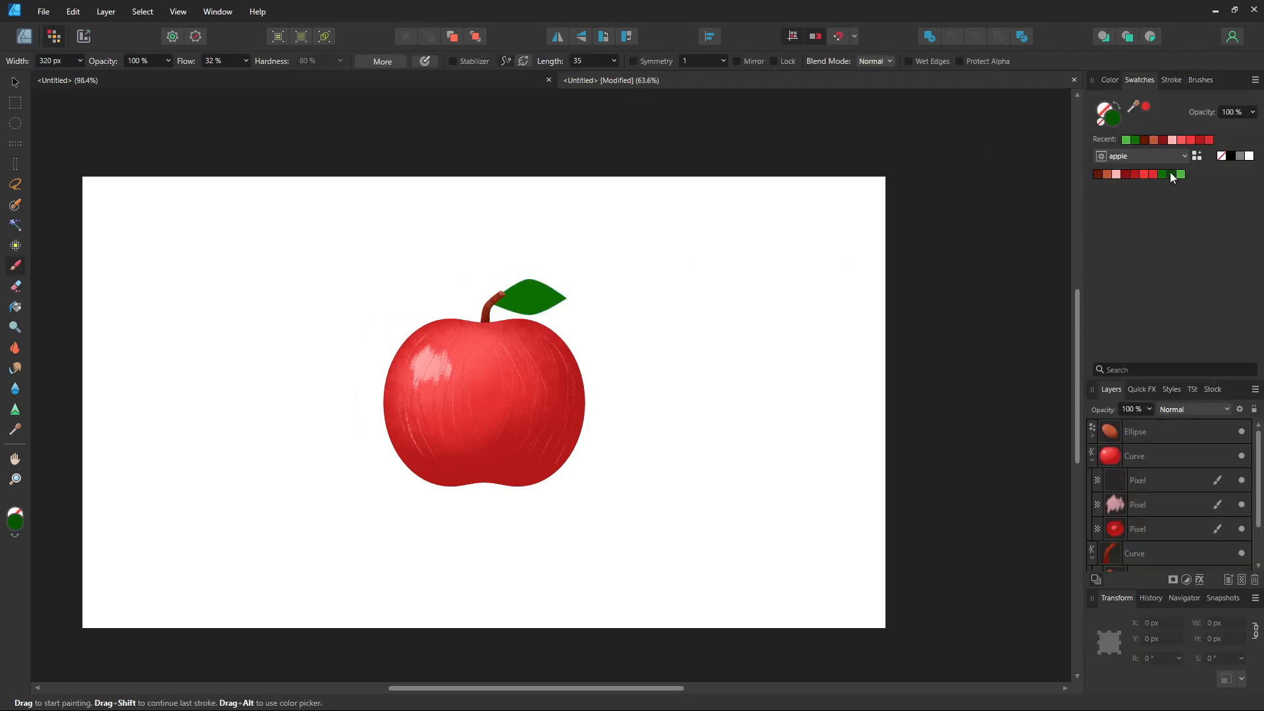
left_click_drag(528, 345, 565, 345)
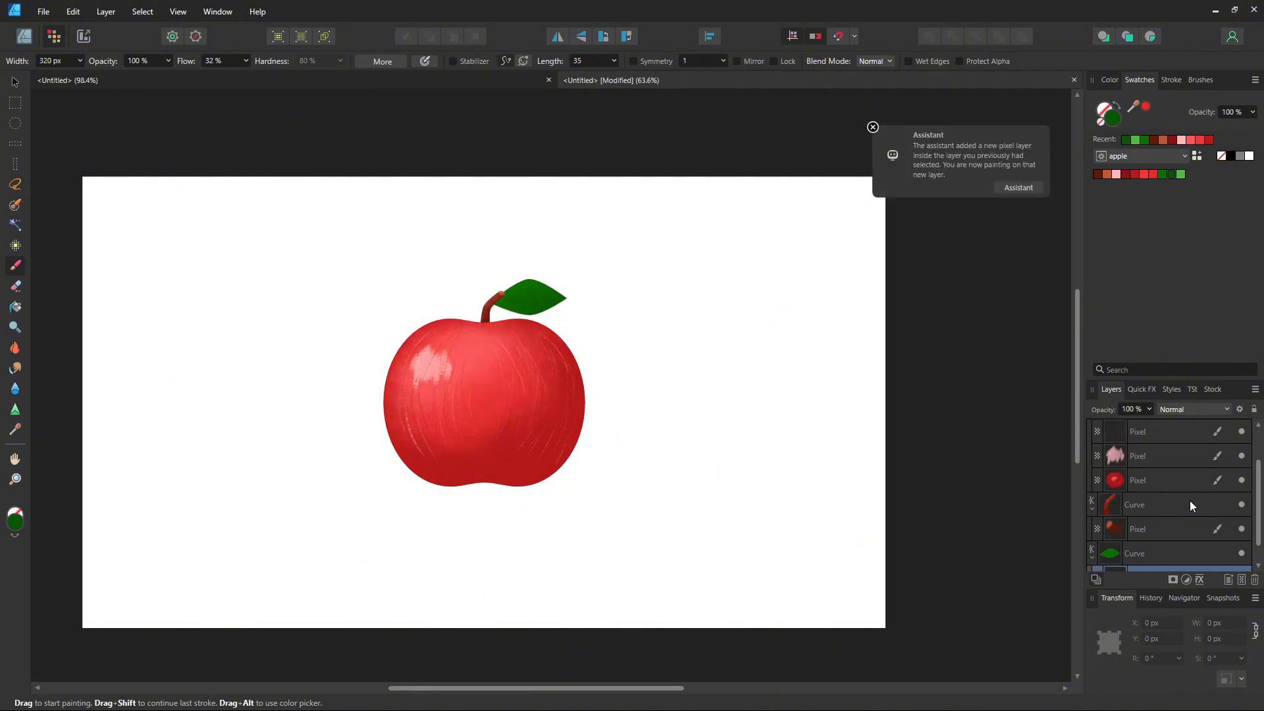
scroll(1190, 501, "down", 1)
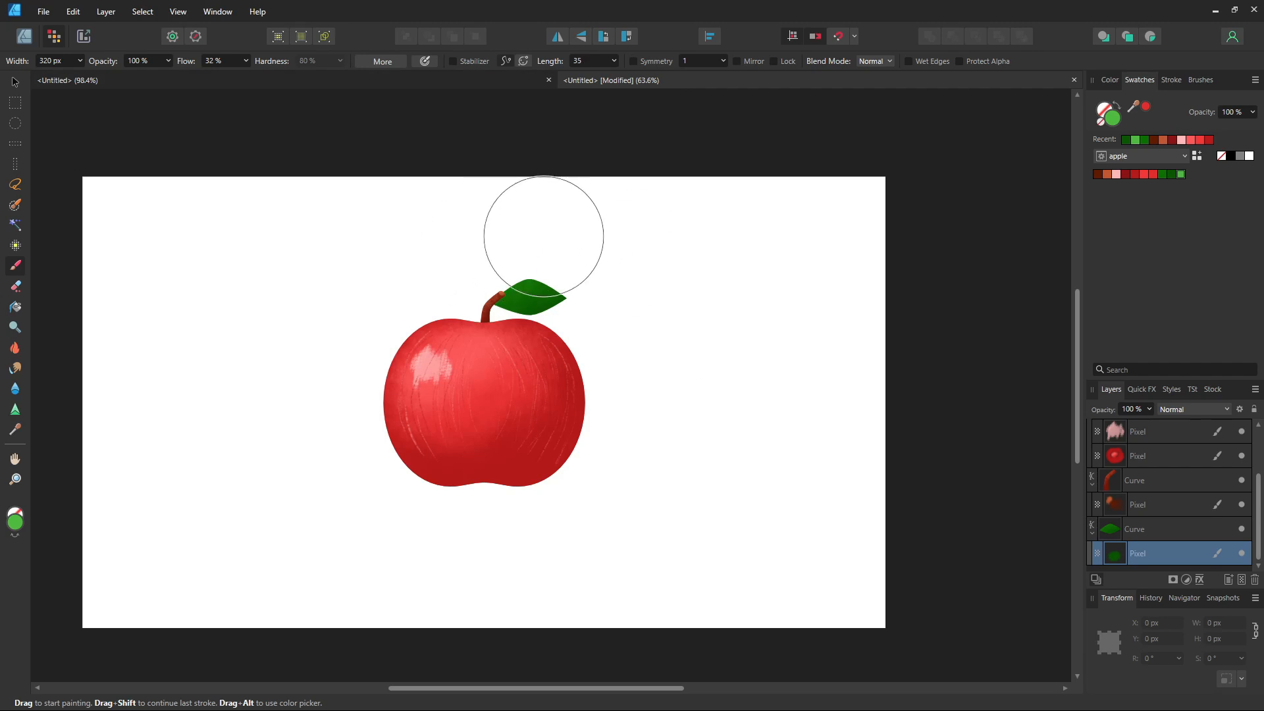
Step: Choose the Matte Acrylic 02 brush at 64 px and a dark green from the apple swatches
left_click(1171, 174)
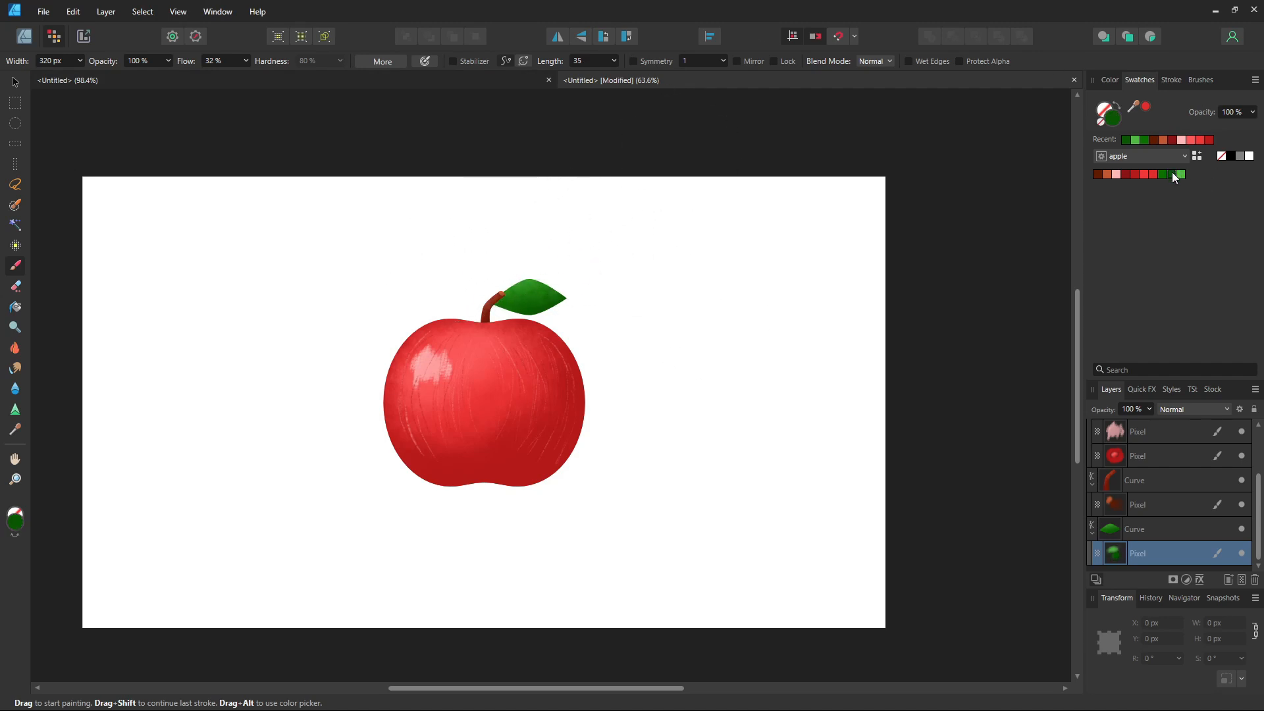
left_click(1200, 79)
left_click(1168, 155)
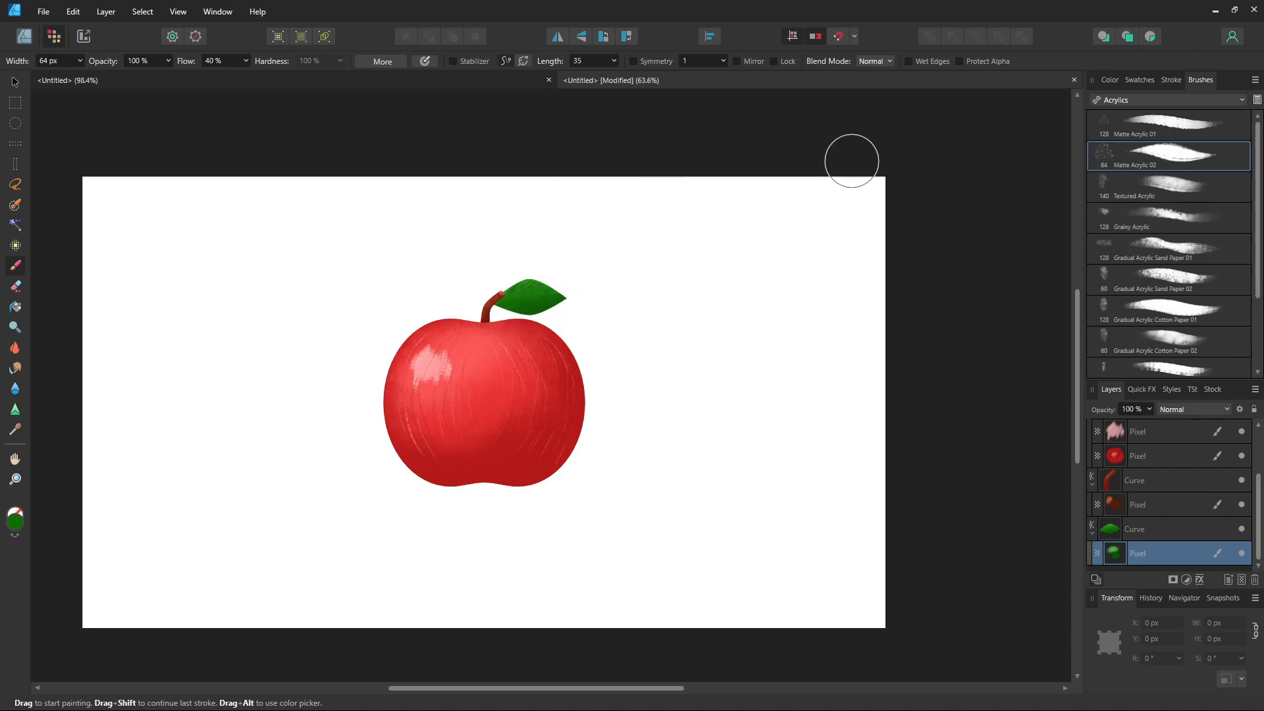
left_click(1110, 80)
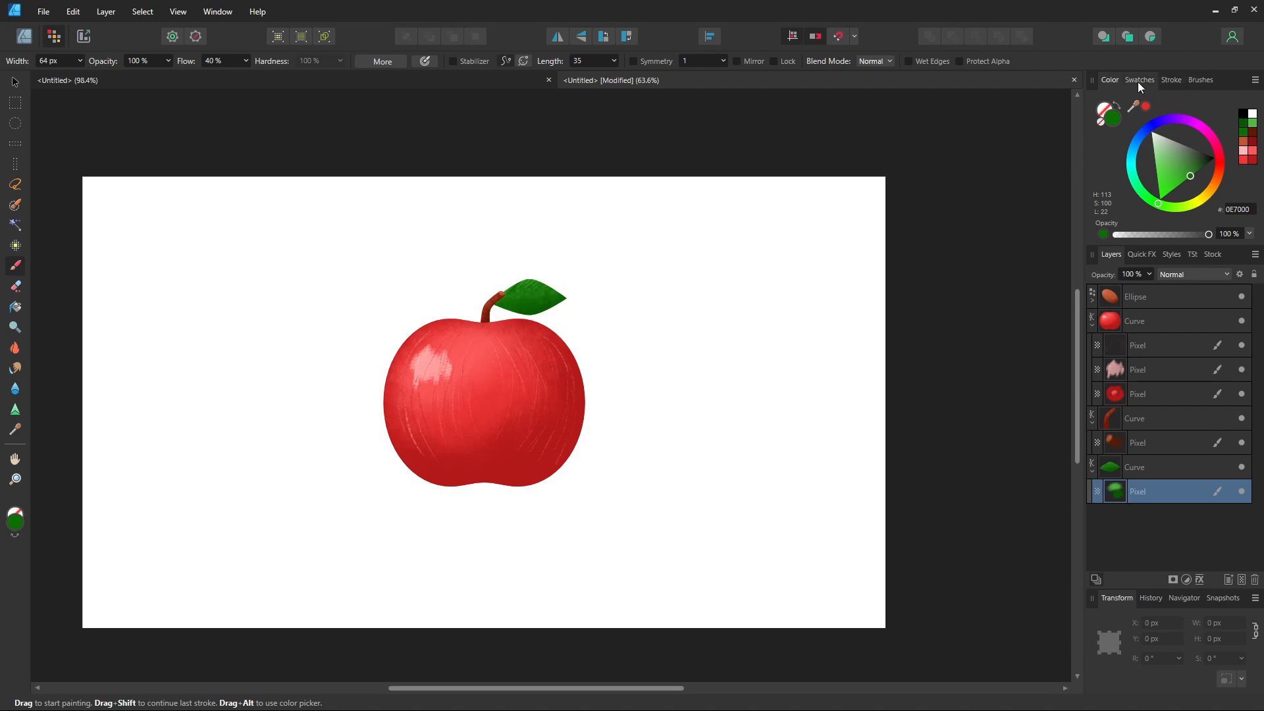
left_click(1138, 80)
left_click(1162, 173)
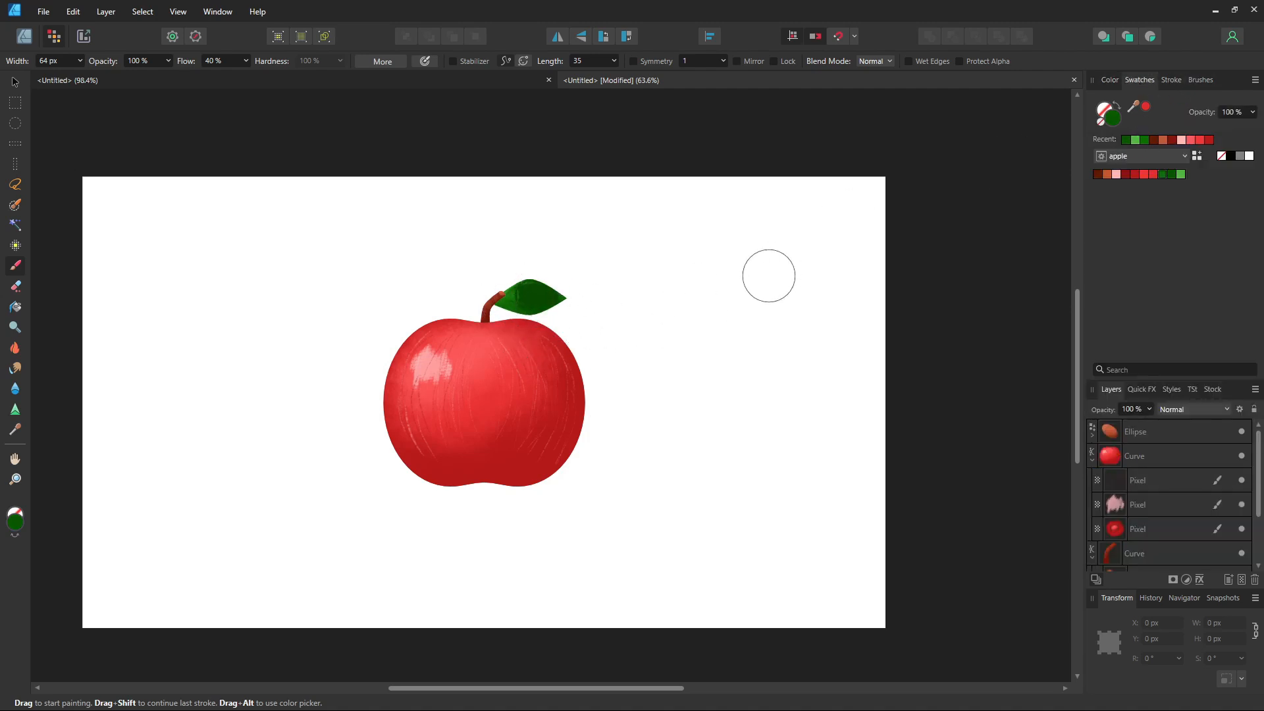
Step: Pick a lighter green, 508A41, from the colour panel's palette
left_click(1201, 79)
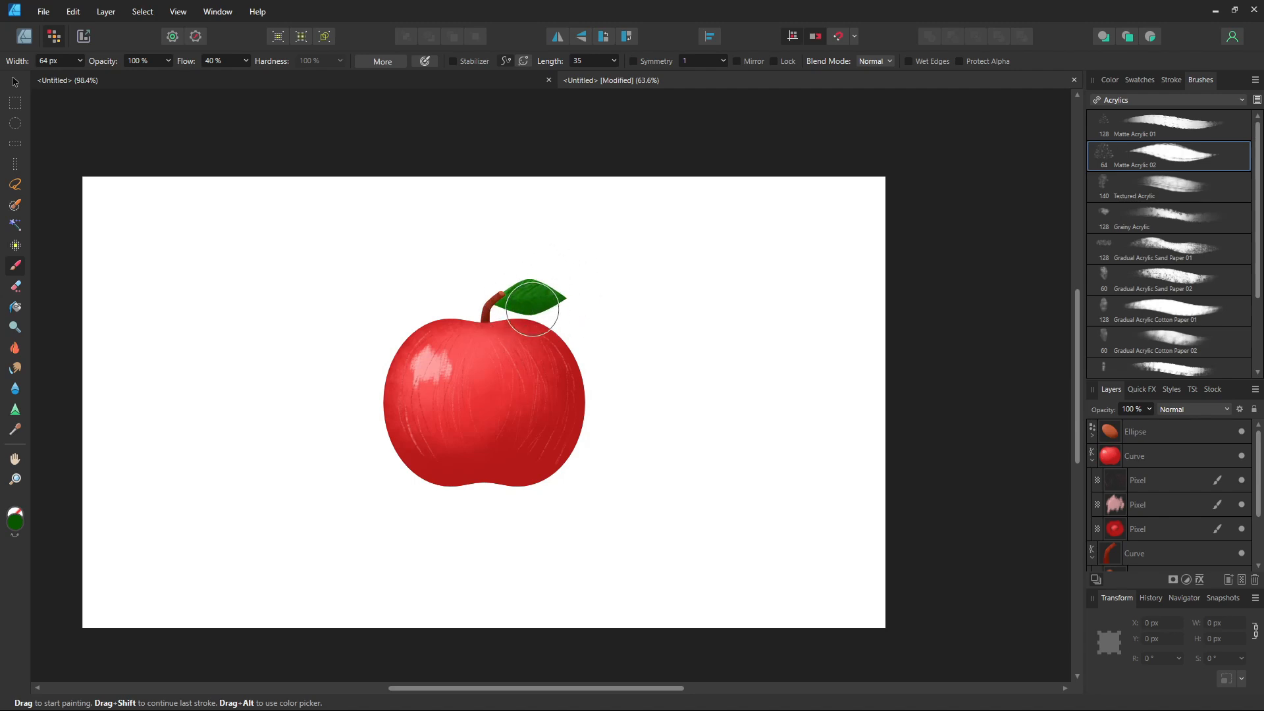
left_click(1110, 80)
left_click(1252, 123)
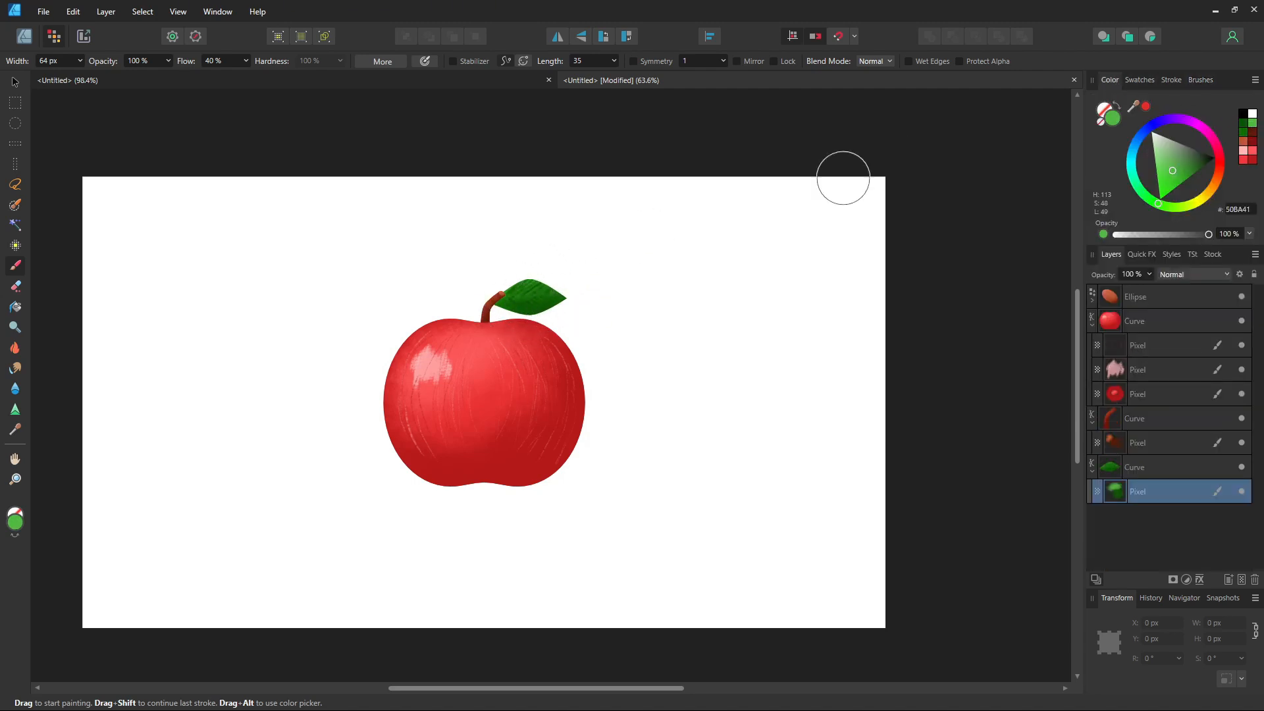